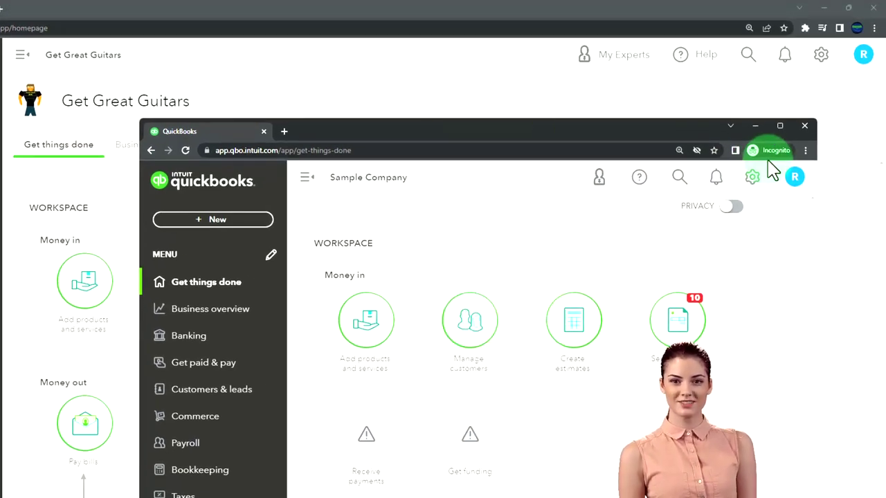
{"action": "left_click", "coordinate": [805, 151]}
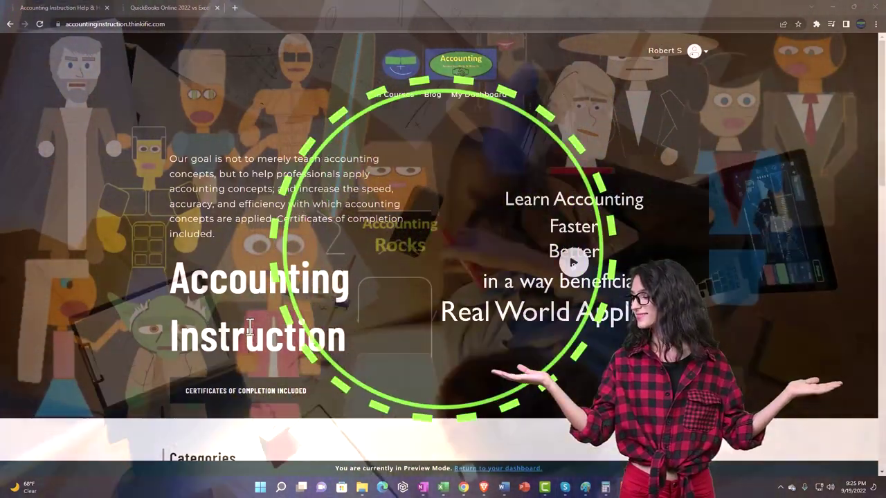
Step: Look through the course categories on the Accounting Instruction site and the section list of its QuickBooks Online 2022 course
{"action": "scroll", "coordinate": [122, 381], "scroll_direction": "down", "scroll_amount": 6}
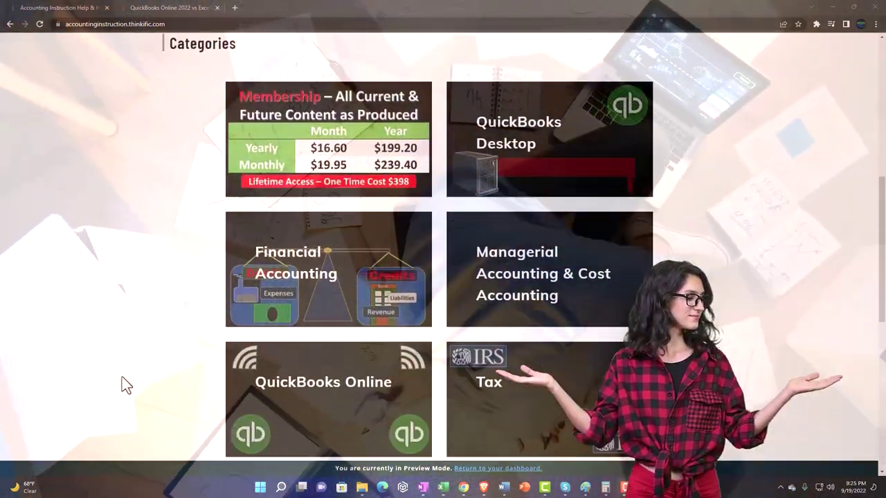
{"action": "scroll", "coordinate": [121, 378], "scroll_direction": "down", "scroll_amount": 4}
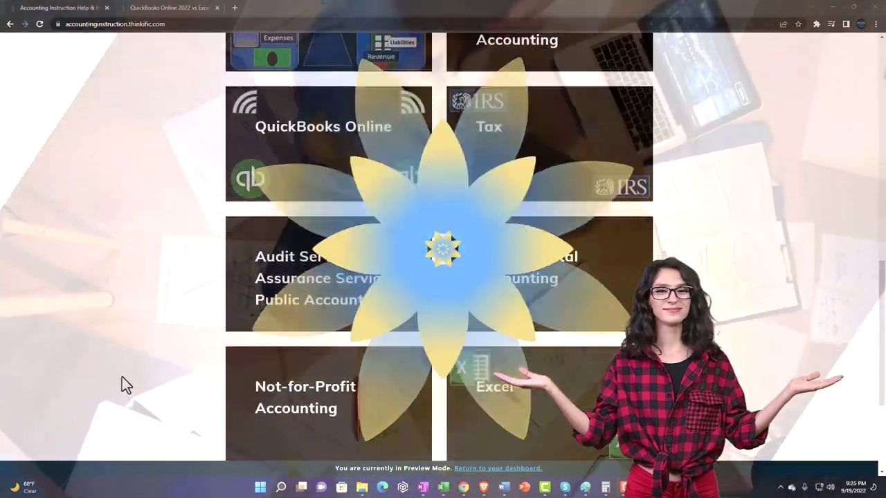
{"action": "scroll", "coordinate": [122, 378], "scroll_direction": "down", "scroll_amount": 3}
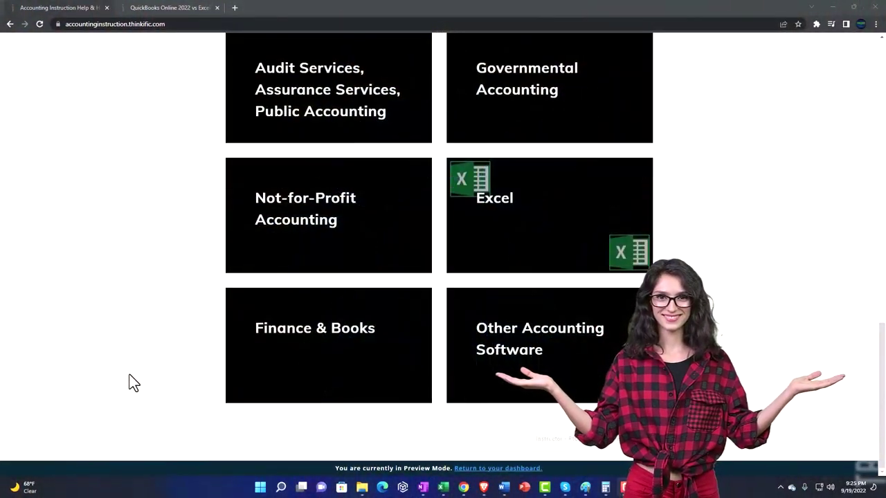
{"action": "left_click", "coordinate": [160, 8]}
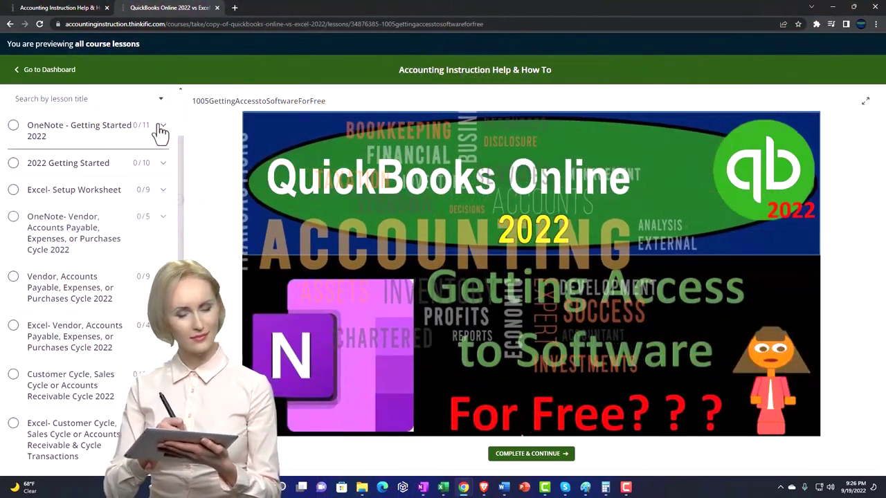
{"action": "left_click", "coordinate": [160, 130]}
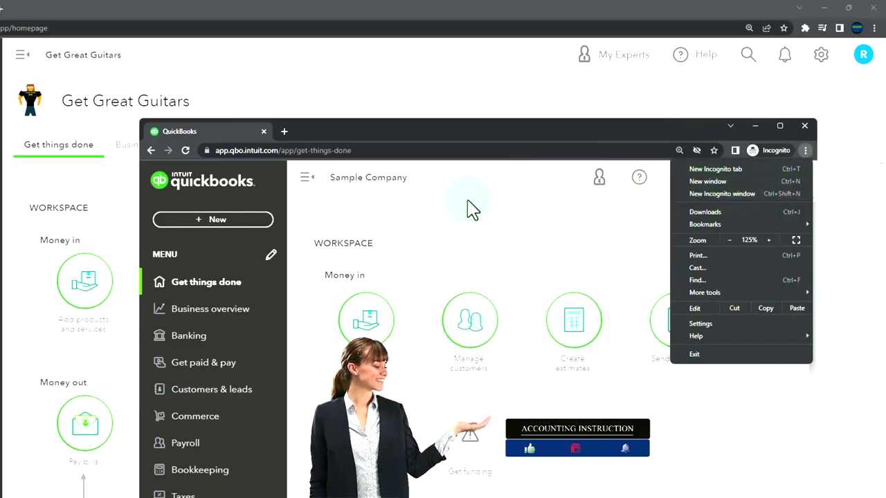
{"action": "left_click", "coordinate": [374, 208]}
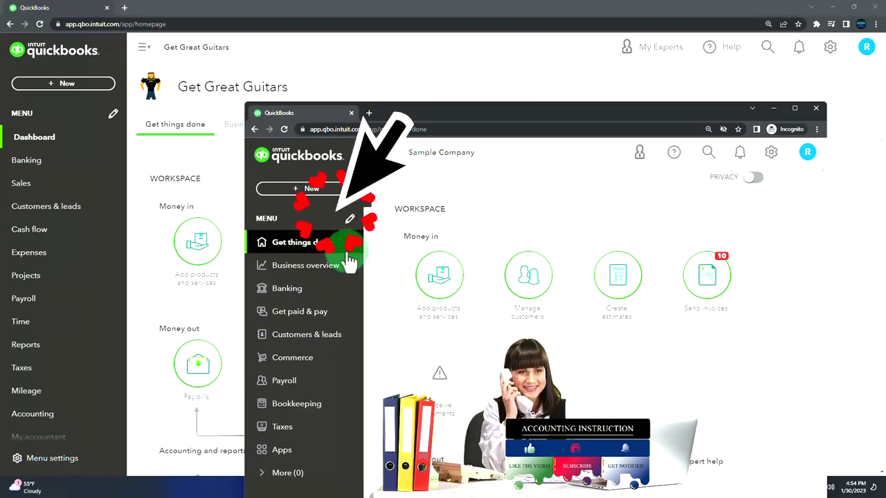
{"action": "left_click", "coordinate": [770, 154]}
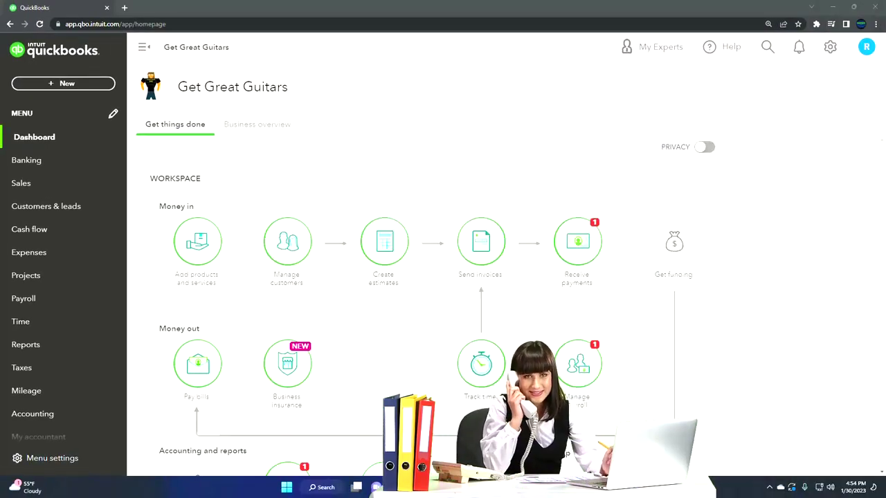
Step: Duplicate the Get Great Guitars browser tab twice so the company file is open in three tabs
{"action": "right_click", "coordinate": [71, 11]}
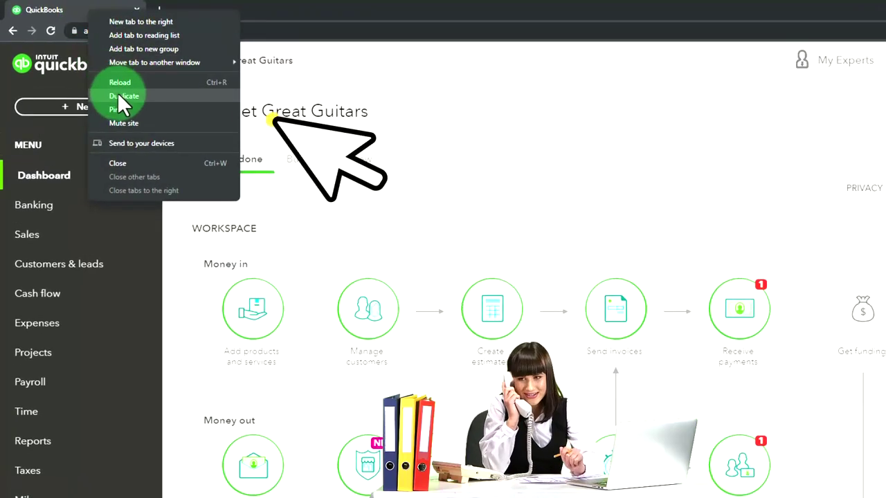
{"action": "left_click", "coordinate": [119, 97]}
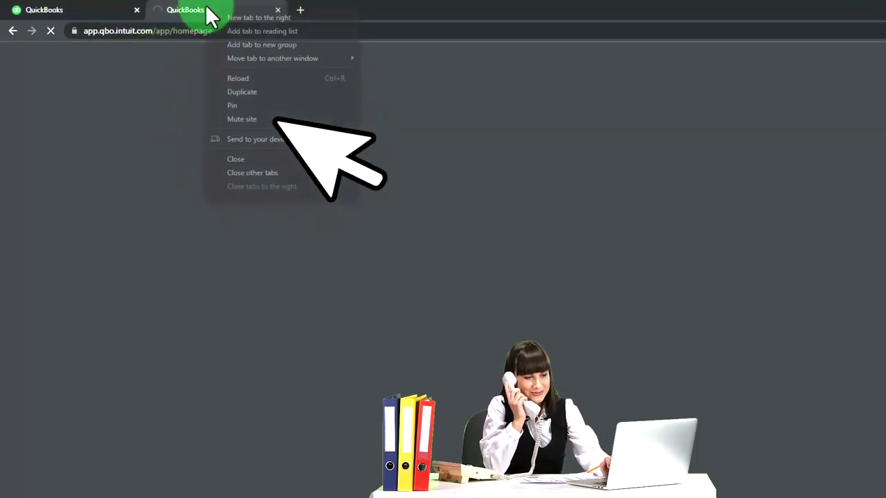
{"action": "left_click", "coordinate": [242, 90]}
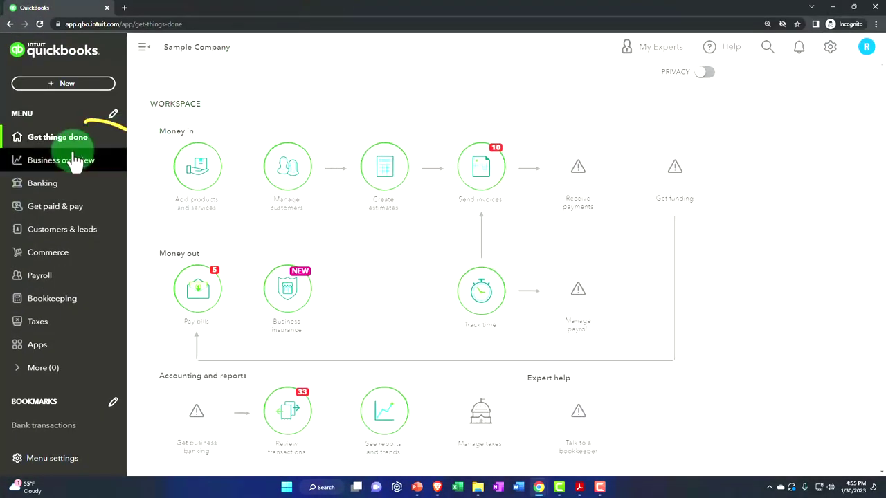
{"action": "left_click", "coordinate": [59, 166]}
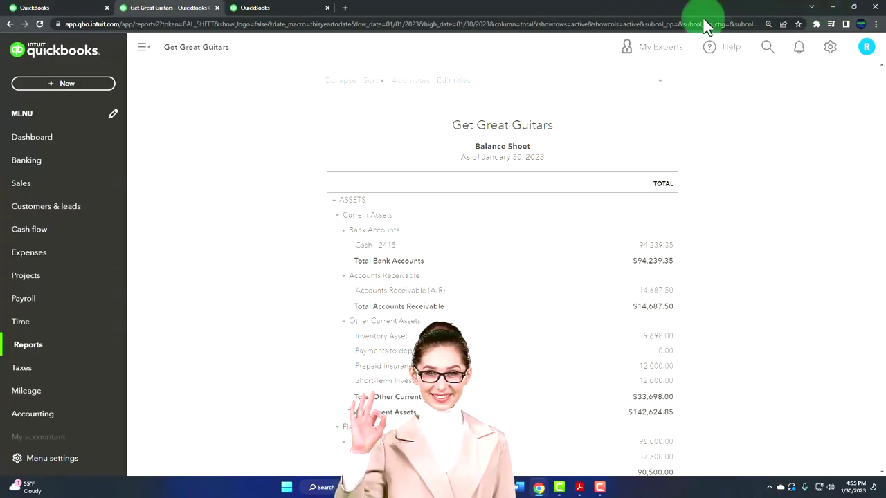
Step: Open the favorite Profit and Loss report for Get Great Guitars in the third browser tab
{"action": "left_click", "coordinate": [270, 8]}
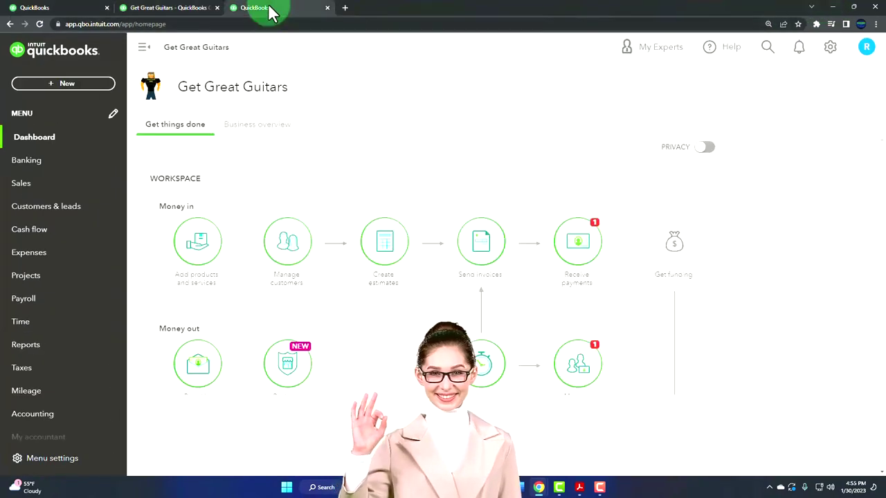
{"action": "left_click", "coordinate": [68, 347]}
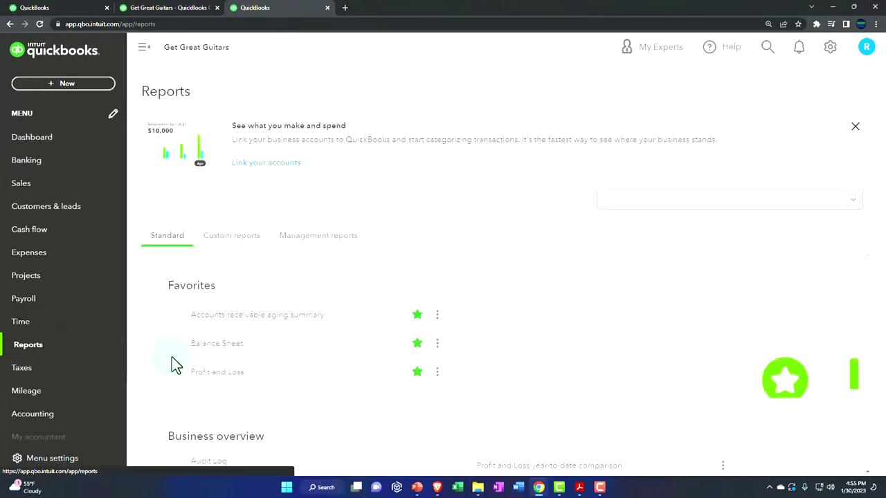
{"action": "left_click", "coordinate": [218, 374]}
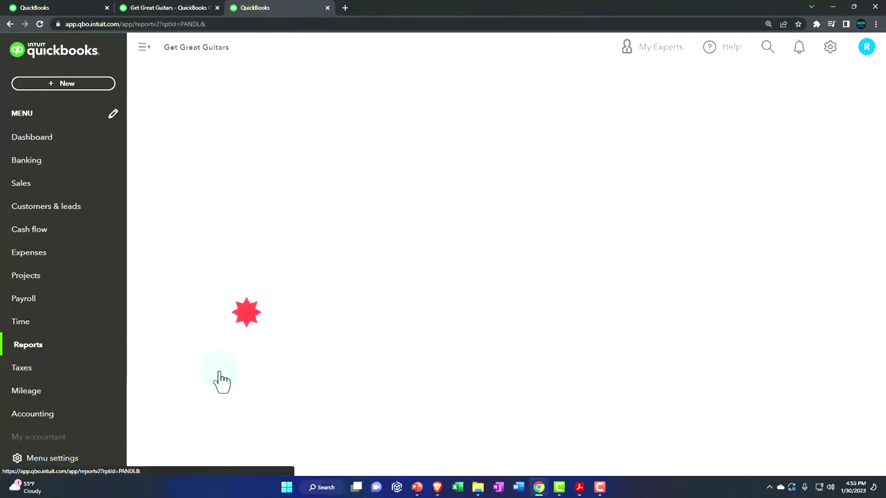
Step: Run the Profit and Loss report for 01/01/2023 to 02/28/2023 with columns displayed by months
{"action": "left_click", "coordinate": [143, 55]}
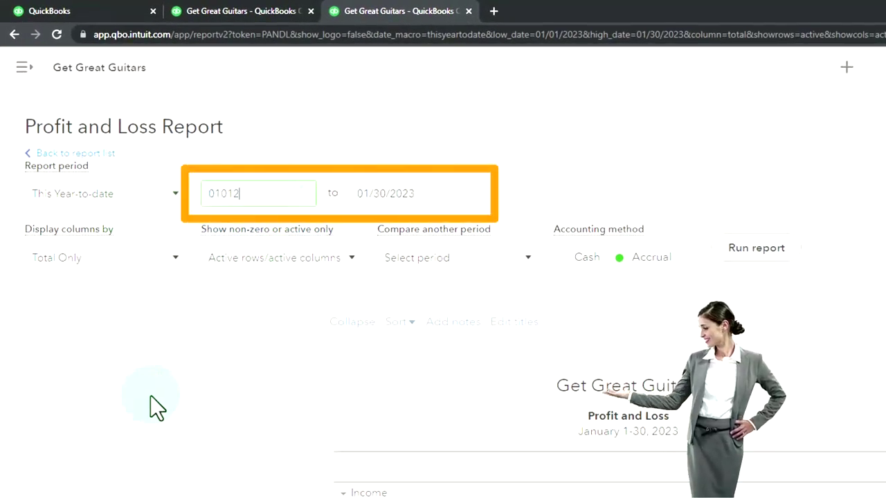
{"action": "type", "text": "23"}
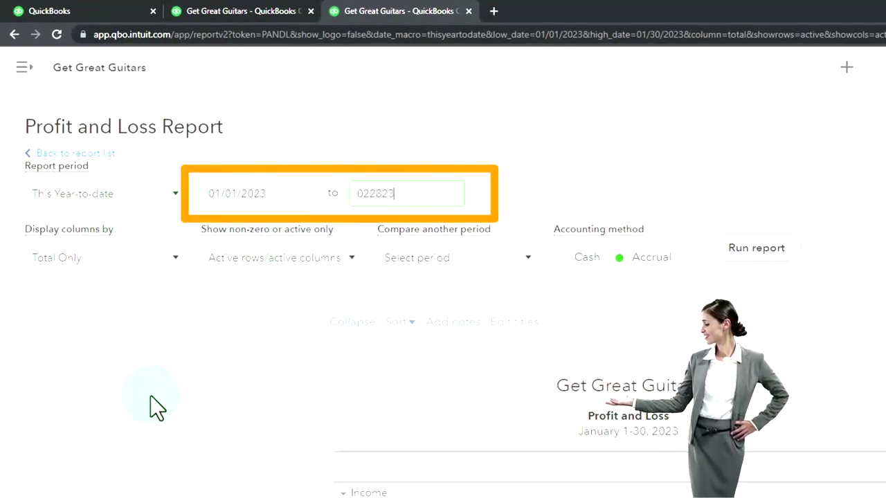
{"action": "key", "text": "Tab"}
{"action": "left_click", "coordinate": [173, 260]}
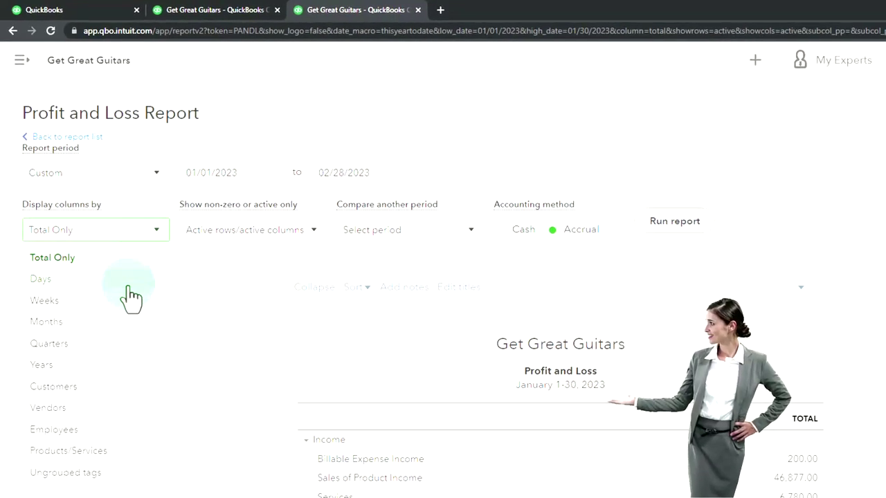
{"action": "left_click", "coordinate": [681, 227]}
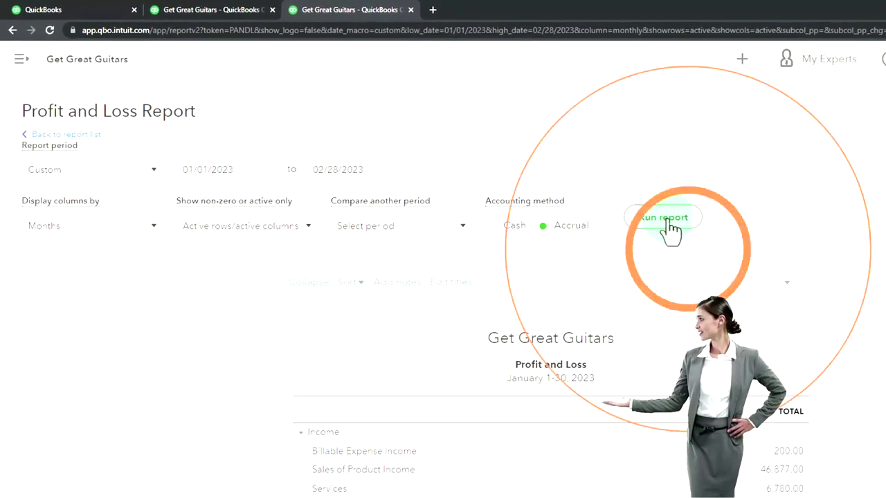
Step: Run the Balance Sheet report in the second tab for 01/02/2023 to 02/28/2023 with columns by months, and enlarge the page
{"action": "left_click", "coordinate": [221, 9]}
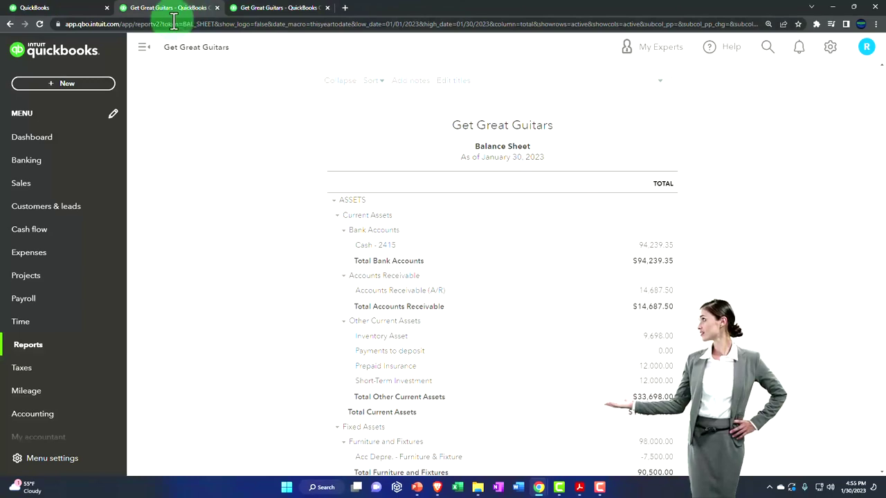
{"action": "left_click", "coordinate": [145, 49]}
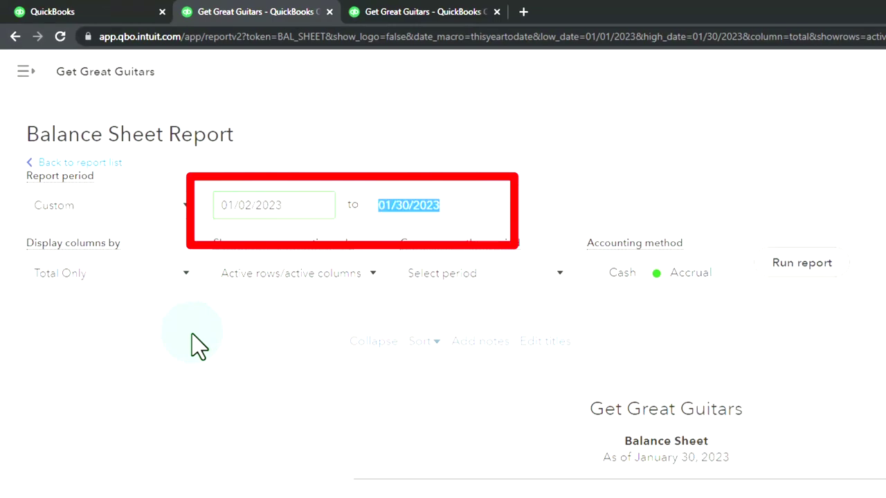
{"action": "left_click", "coordinate": [194, 336]}
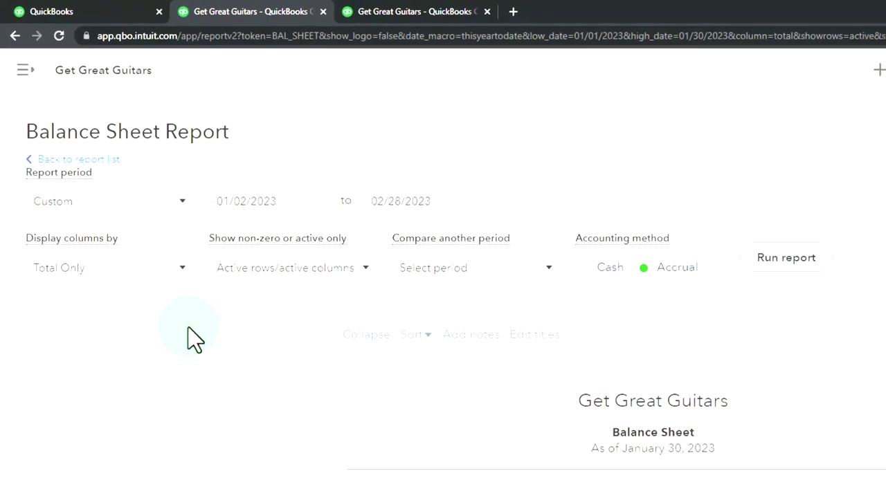
{"action": "left_click", "coordinate": [185, 273]}
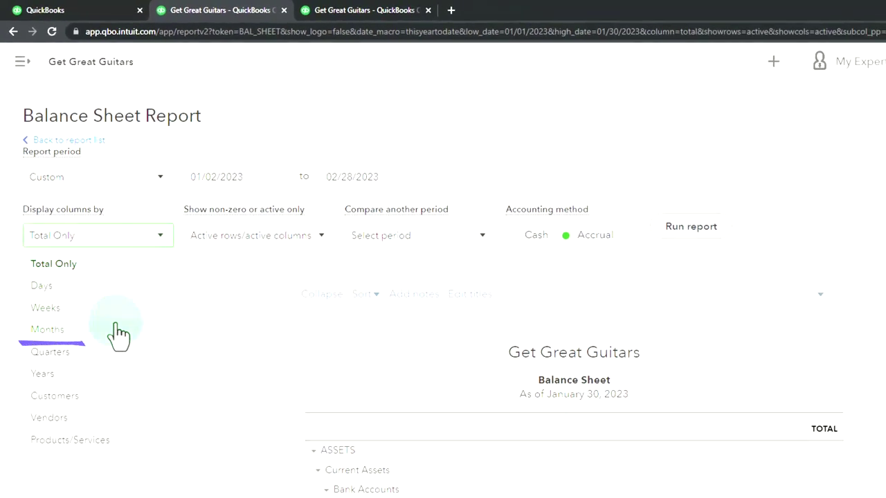
{"action": "left_click", "coordinate": [690, 227]}
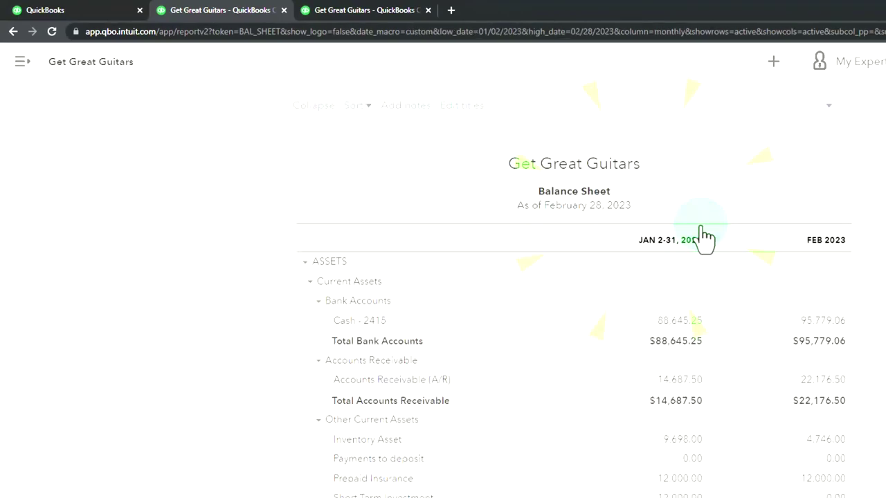
{"action": "key", "text": "ctrl+plus"}
{"action": "key", "text": "ctrl+plus"}
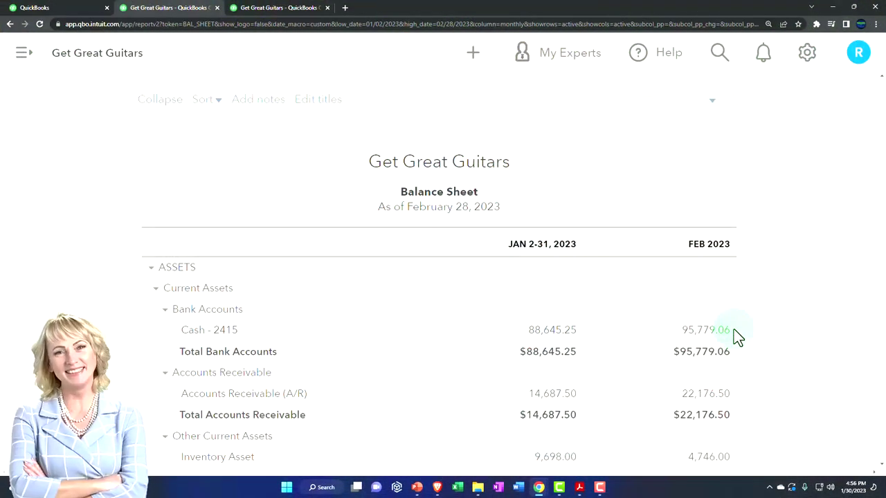
Step: Duplicate the Profit and Loss browser tab and bring up the Reports page in the copy with the navigation menu collapsed
{"action": "left_click", "coordinate": [293, 12]}
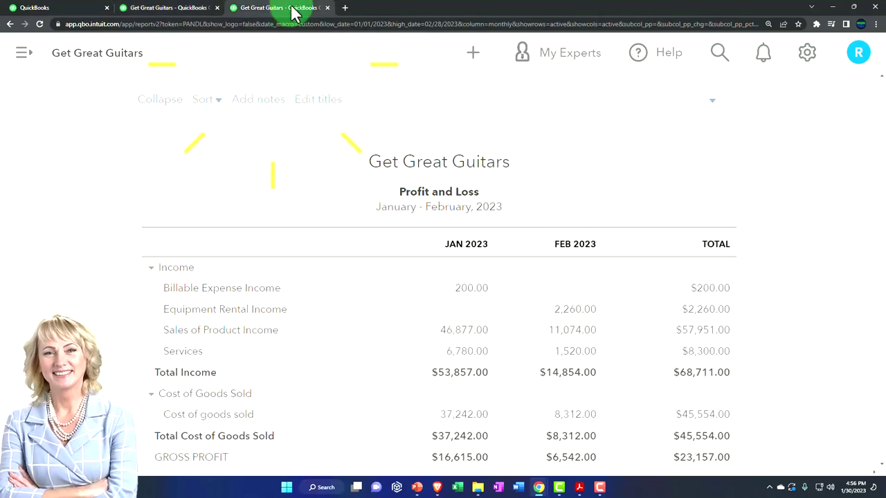
{"action": "right_click", "coordinate": [293, 12]}
{"action": "left_click", "coordinate": [318, 72]}
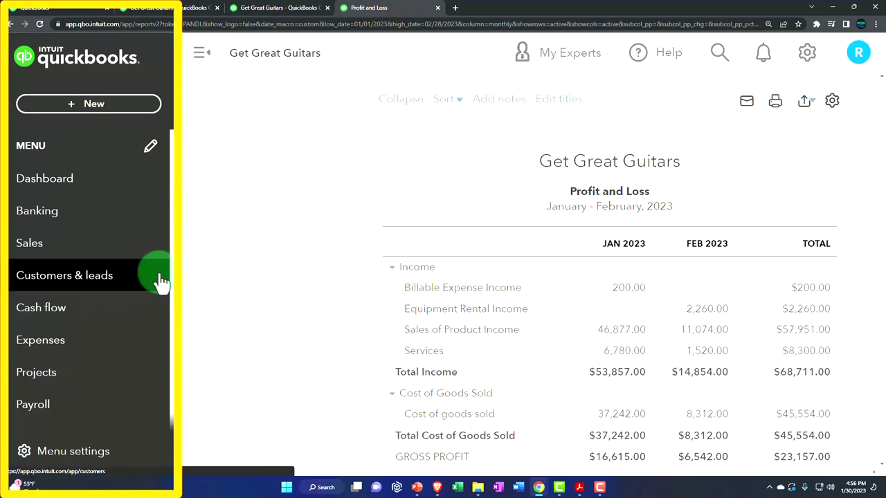
{"action": "scroll", "coordinate": [158, 282], "scroll_direction": "down", "scroll_amount": 3}
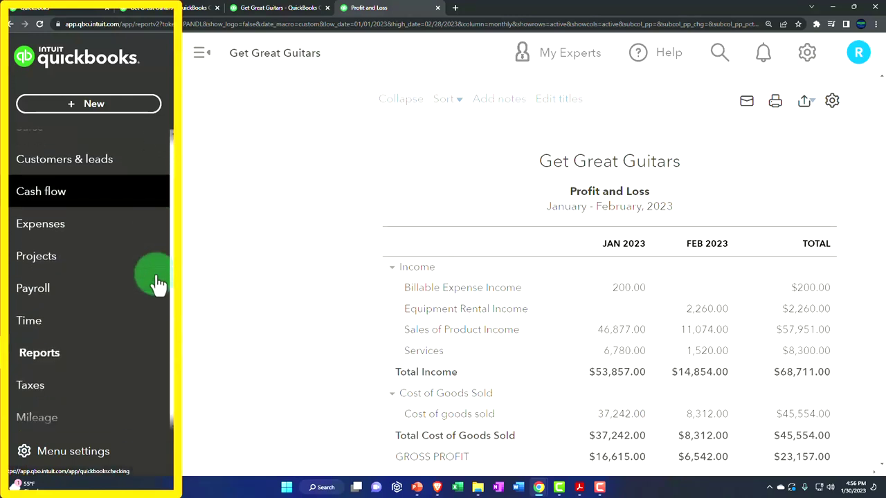
{"action": "left_click", "coordinate": [76, 335]}
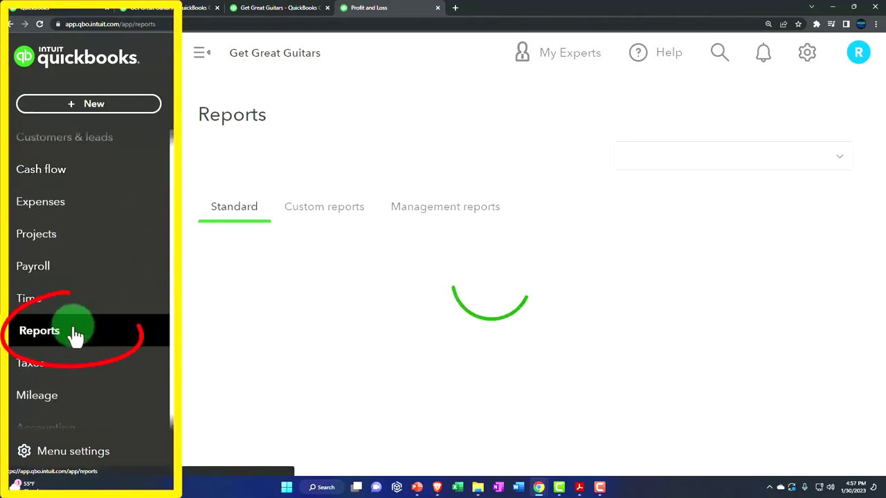
{"action": "left_click", "coordinate": [201, 66]}
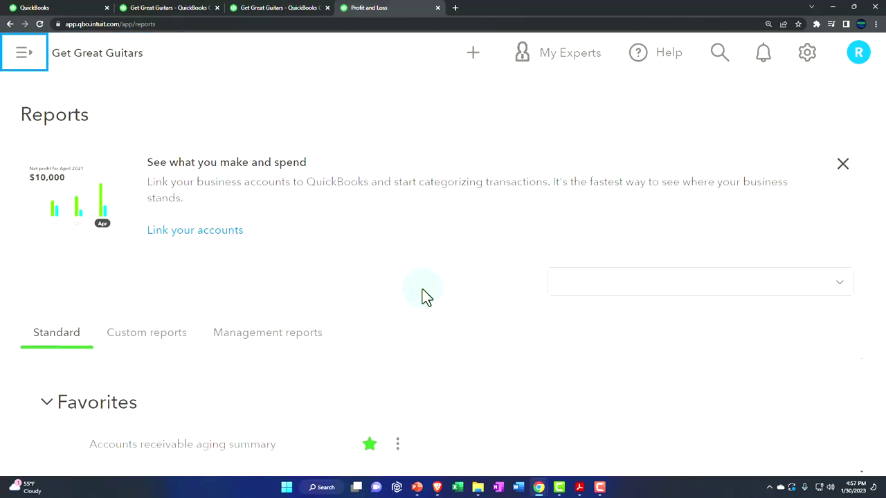
Step: Search the reports for "rec", open Reconciliation Reports, and view the Cash account's report with statement ending date 01/31/2023
{"action": "left_click", "coordinate": [587, 291]}
{"action": "type", "text": "r"}
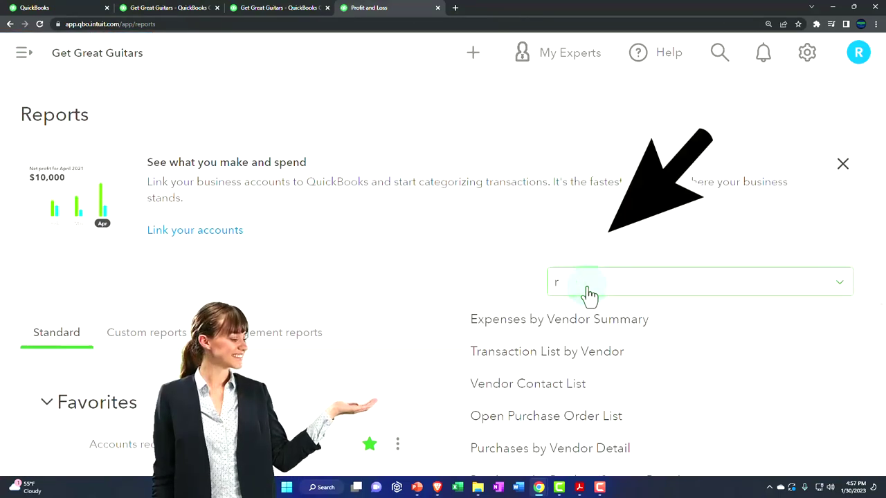
{"action": "type", "text": "ec"}
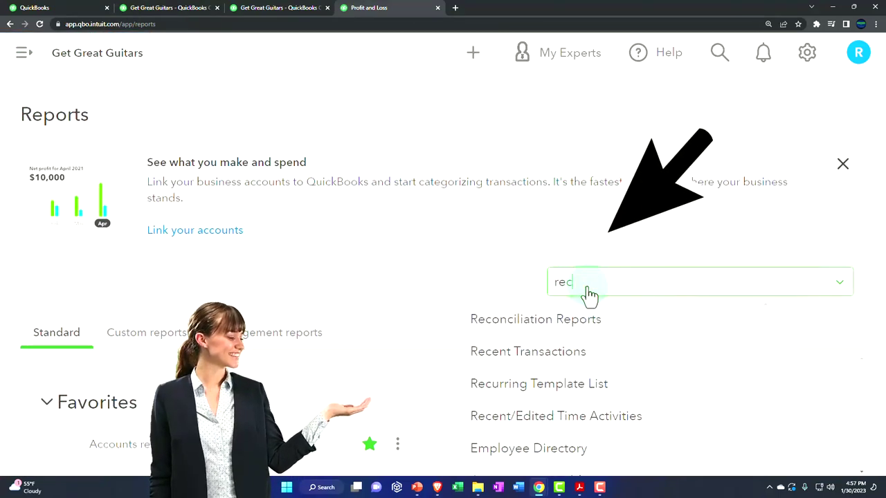
{"action": "left_click", "coordinate": [593, 329]}
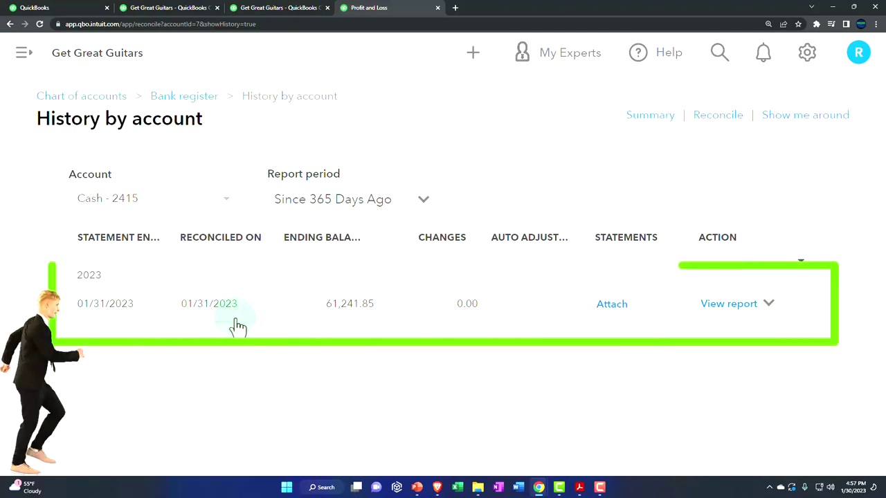
{"action": "left_click", "coordinate": [733, 306]}
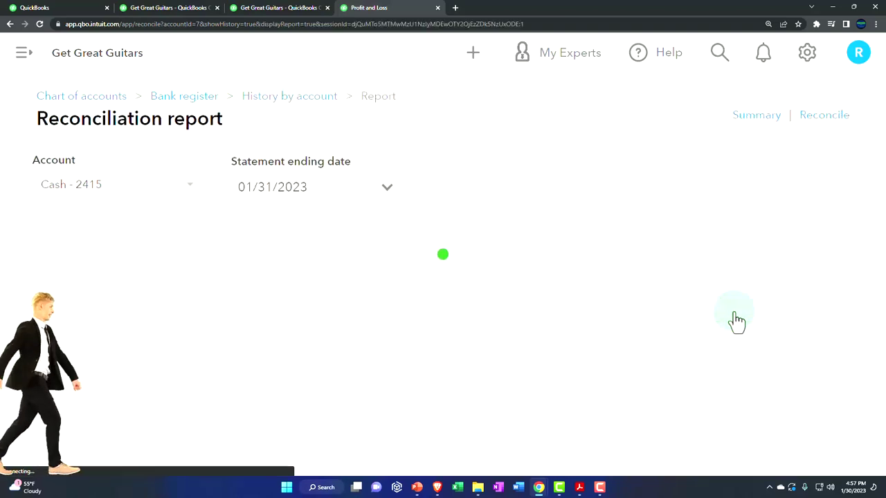
{"action": "scroll", "coordinate": [734, 319], "scroll_direction": "down", "scroll_amount": 2}
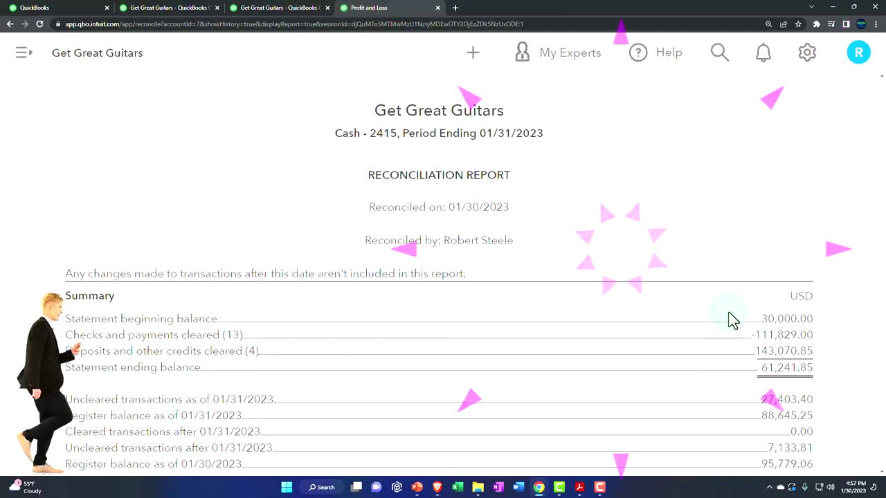
Step: Read the January reconciliation report, switch to Bank Stmt Jan.pdf in Acrobat Reader and examine its balance as of January 31
{"action": "scroll", "coordinate": [734, 320], "scroll_direction": "down", "scroll_amount": 2}
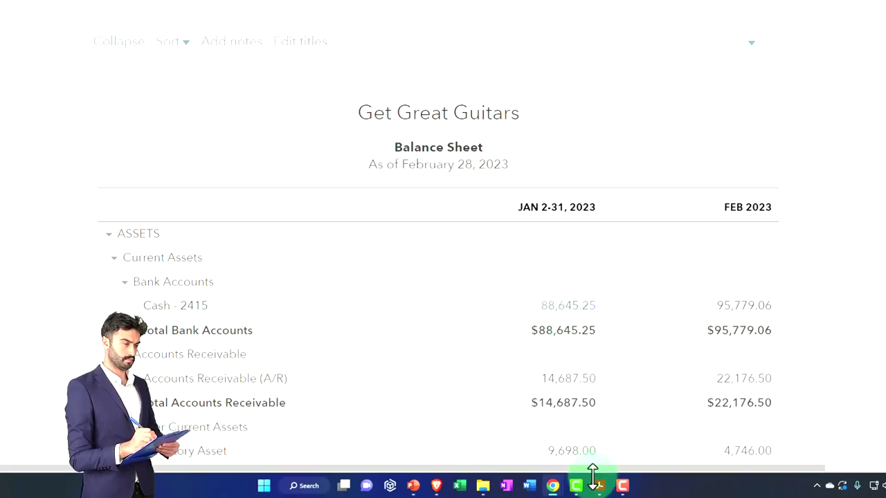
{"action": "mouse_move", "coordinate": [600, 489]}
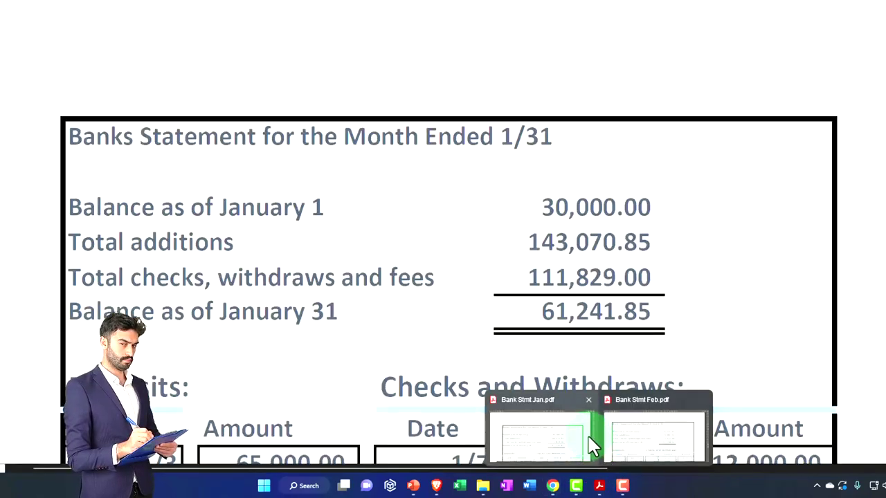
{"action": "left_click", "coordinate": [587, 444]}
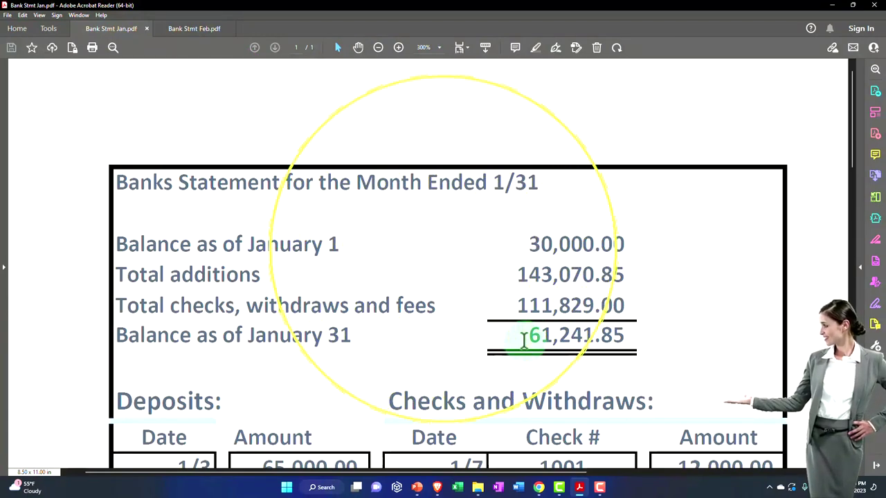
{"action": "left_click_drag", "start_coordinate": [573, 337], "coordinate": [648, 338]}
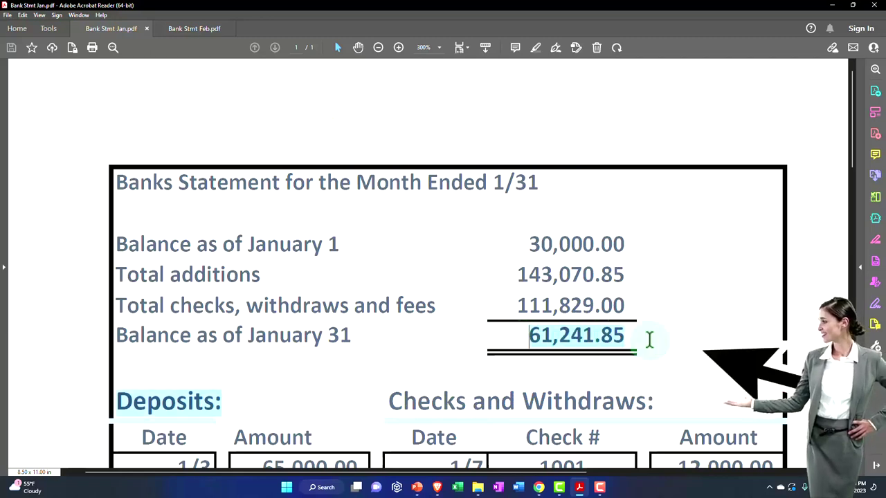
{"action": "left_click", "coordinate": [640, 356]}
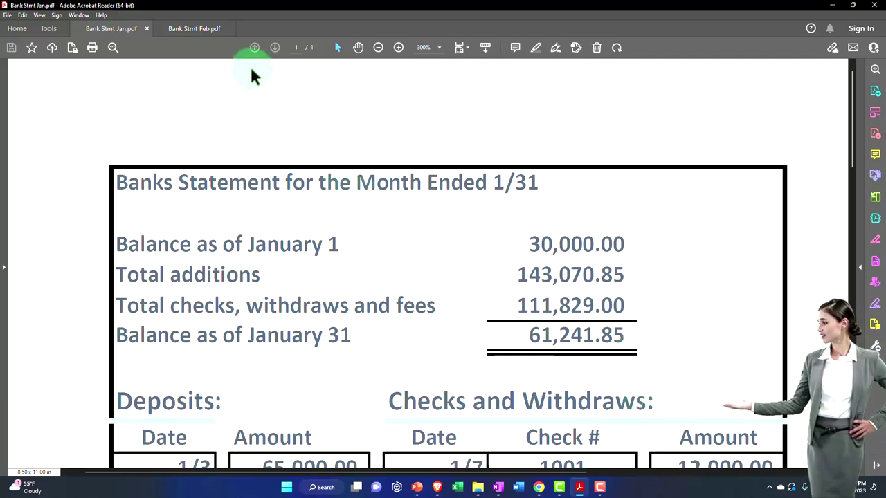
Step: Open Bank Stmt Feb.pdf and examine the February 1 balance, total additions and February 28 balance
{"action": "left_click", "coordinate": [203, 27]}
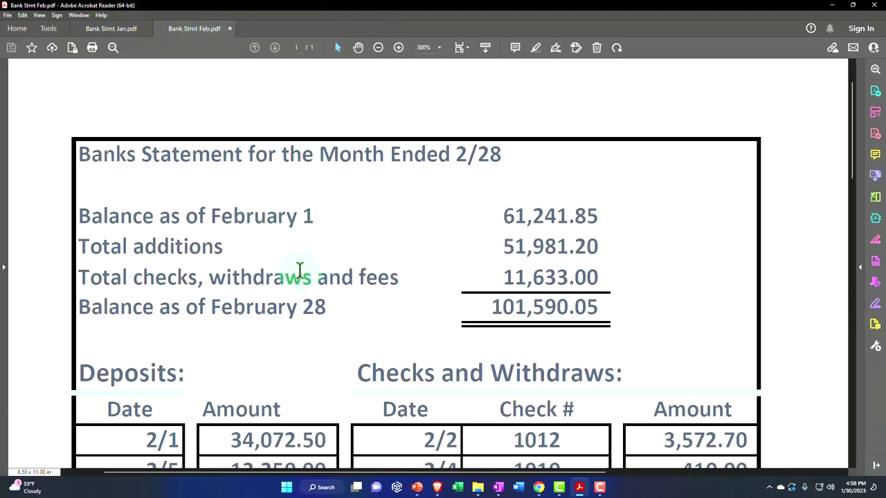
{"action": "left_click_drag", "start_coordinate": [503, 215], "coordinate": [597, 216]}
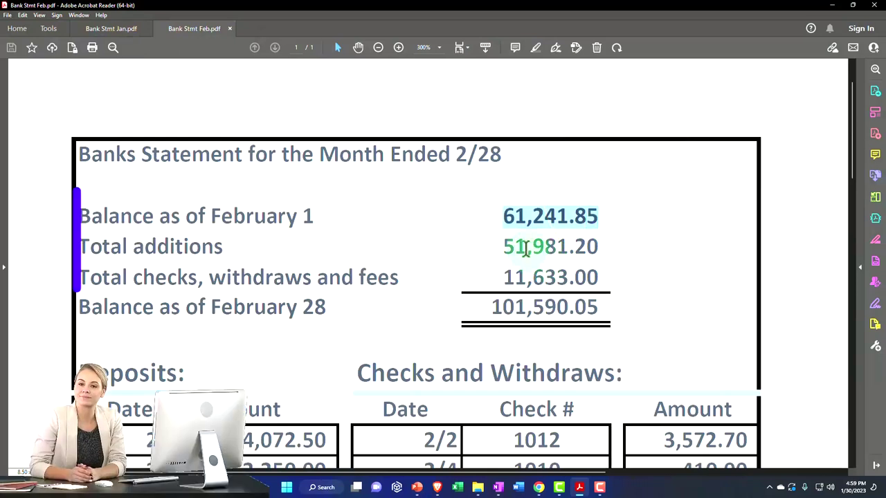
{"action": "left_click_drag", "start_coordinate": [503, 247], "coordinate": [544, 250]}
{"action": "left_click", "coordinate": [510, 308]}
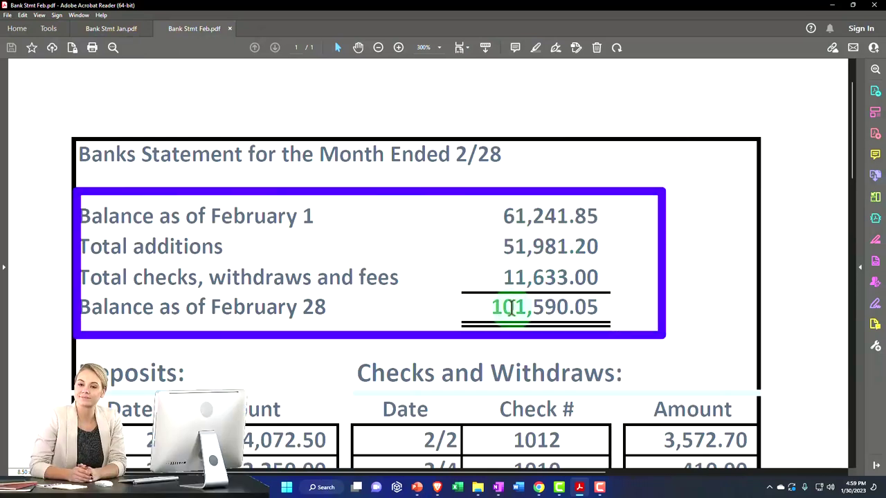
{"action": "left_click_drag", "start_coordinate": [510, 308], "coordinate": [603, 313]}
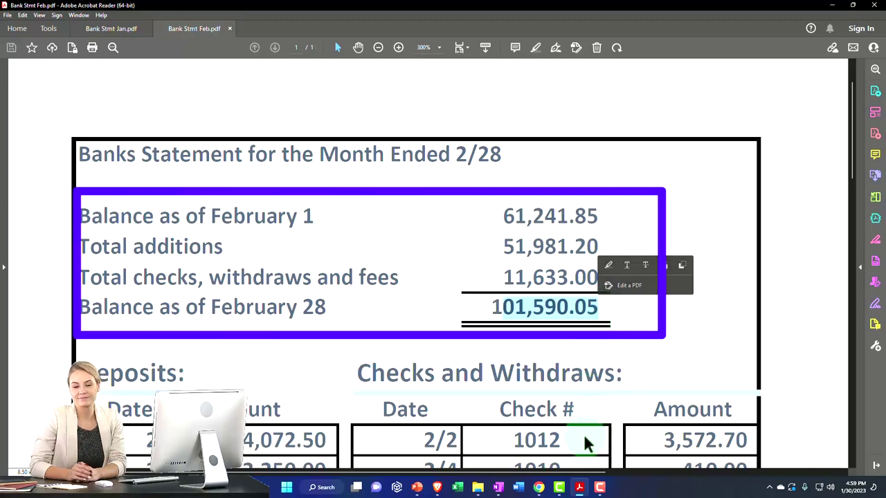
Step: Enlarge the page in the Sample Company's Chrome window, and return to the Get Great Guitars Balance Sheet in its own window
{"action": "left_click", "coordinate": [541, 489]}
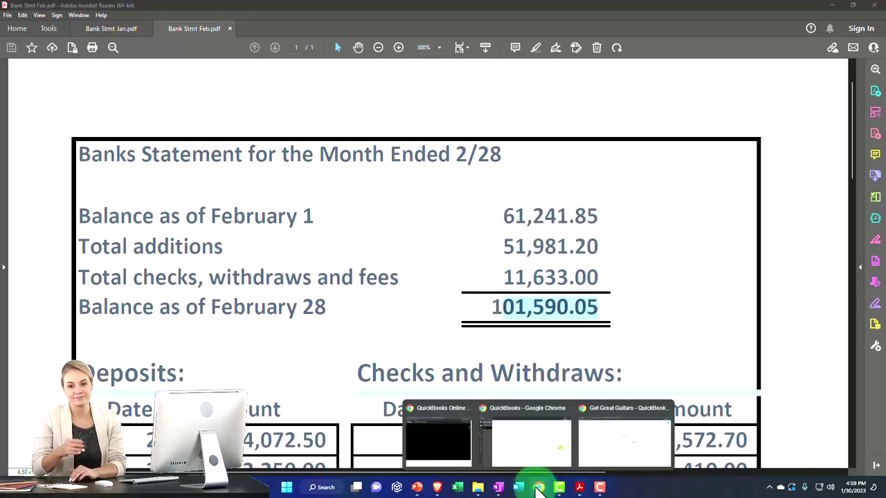
{"action": "left_click", "coordinate": [543, 450]}
{"action": "key", "text": "ctrl+plus"}
{"action": "key", "text": "ctrl+plus"}
{"action": "key", "text": "ctrl+plus"}
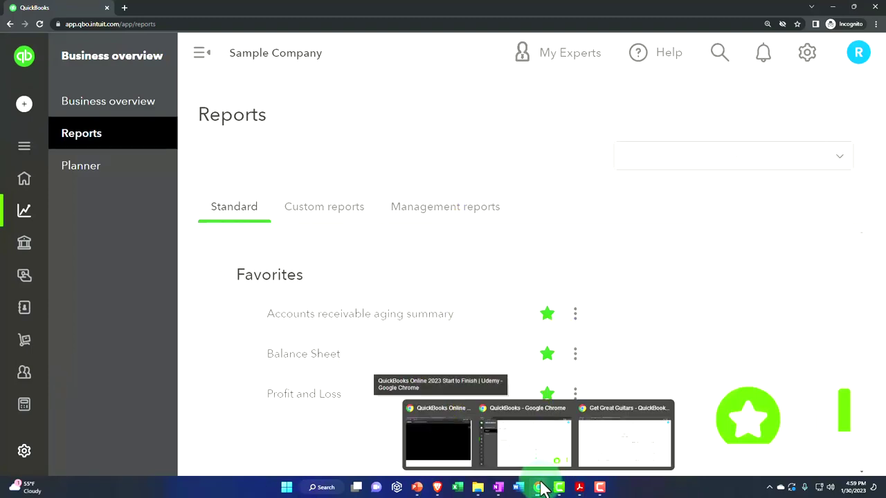
{"action": "left_click", "coordinate": [606, 457]}
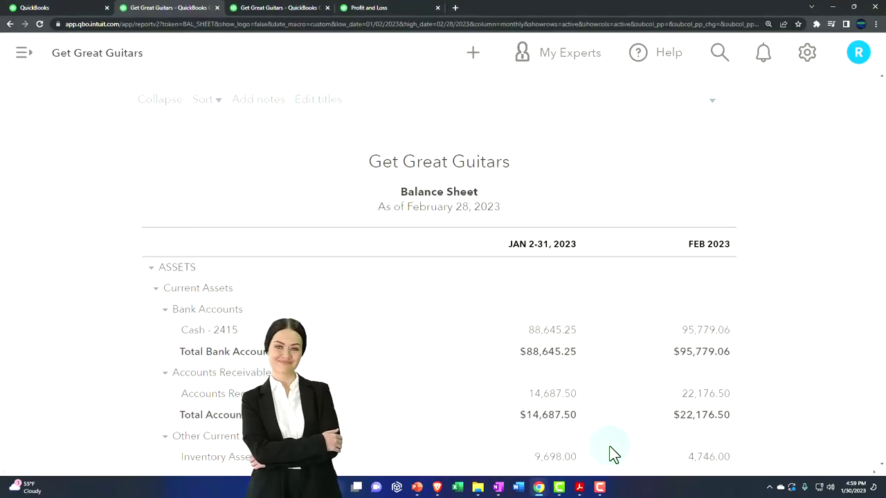
{"action": "left_click", "coordinate": [315, 73]}
{"action": "scroll", "coordinate": [332, 187], "scroll_direction": "down", "scroll_amount": 1}
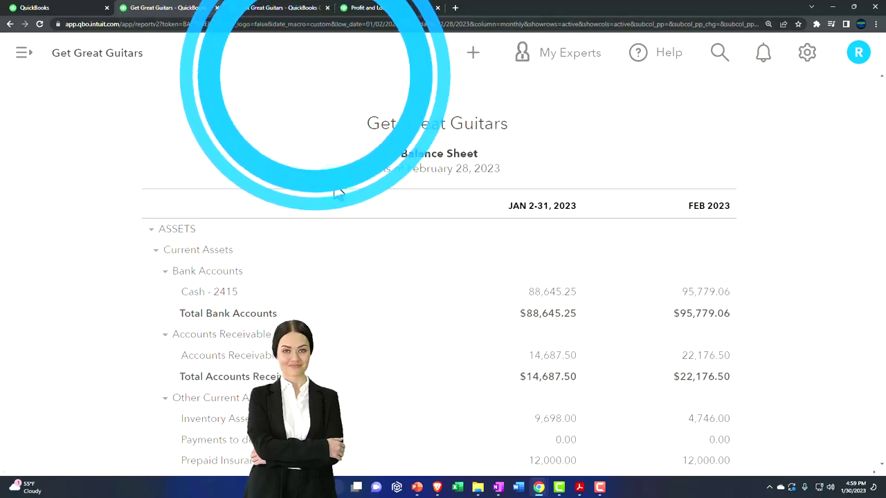
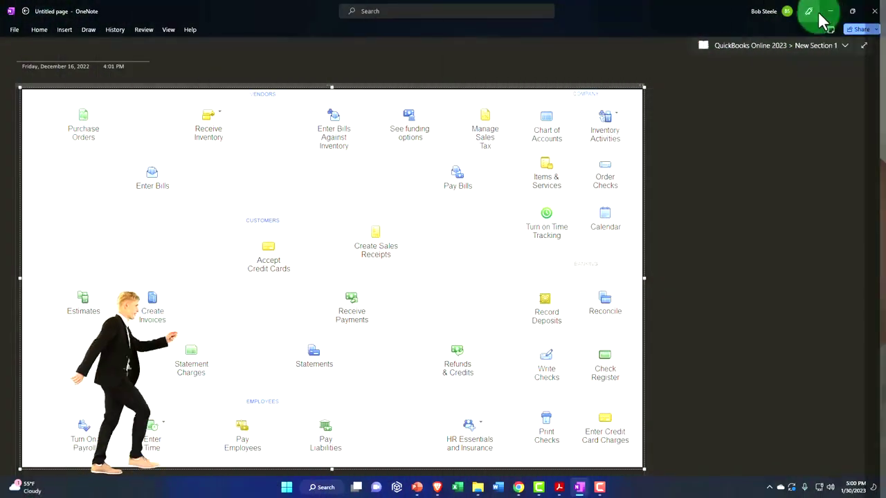
Step: Minimize OneNote and compare the Balance Sheet's Cash line with the February bank statement
{"action": "left_click", "coordinate": [828, 11]}
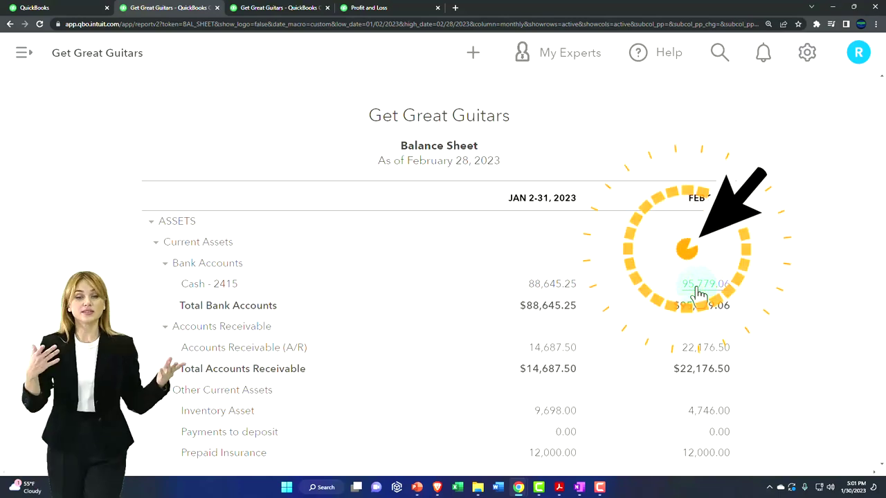
{"action": "mouse_move", "coordinate": [559, 487]}
{"action": "left_click", "coordinate": [583, 463]}
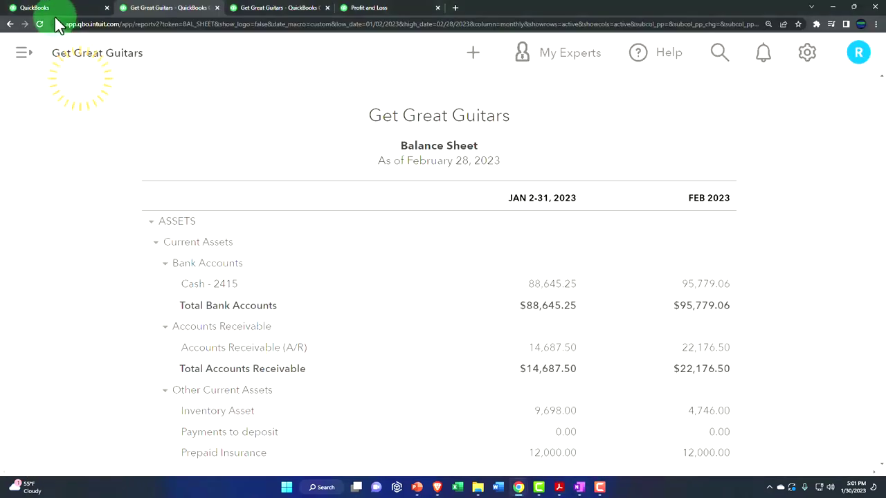
Step: Open the Reconcile page under Accounting in the first Get Great Guitars browser tab and collapse the navigation menu
{"action": "left_click", "coordinate": [57, 15]}
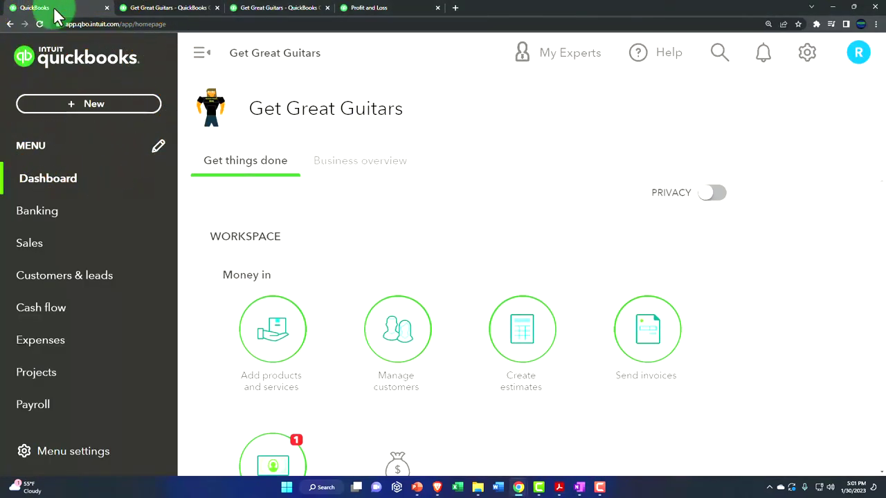
{"action": "scroll", "coordinate": [75, 254], "scroll_direction": "down", "scroll_amount": 3}
{"action": "scroll", "coordinate": [76, 256], "scroll_direction": "down", "scroll_amount": 2}
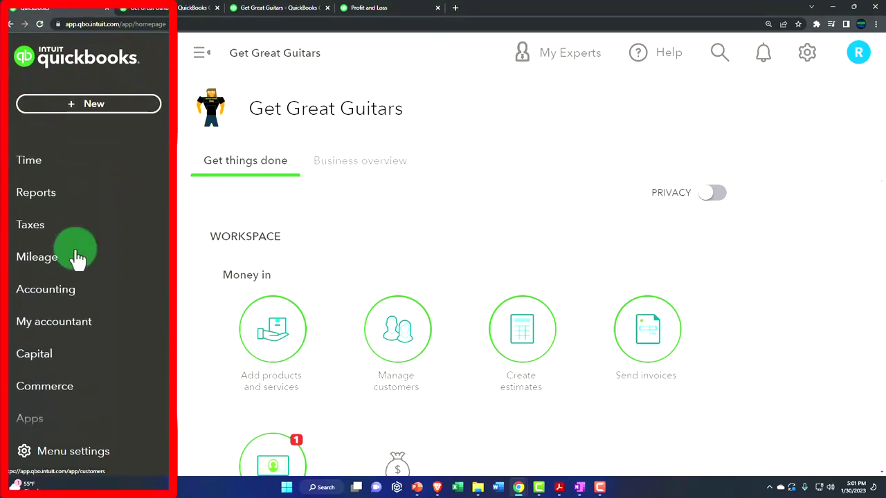
{"action": "left_click", "coordinate": [63, 299]}
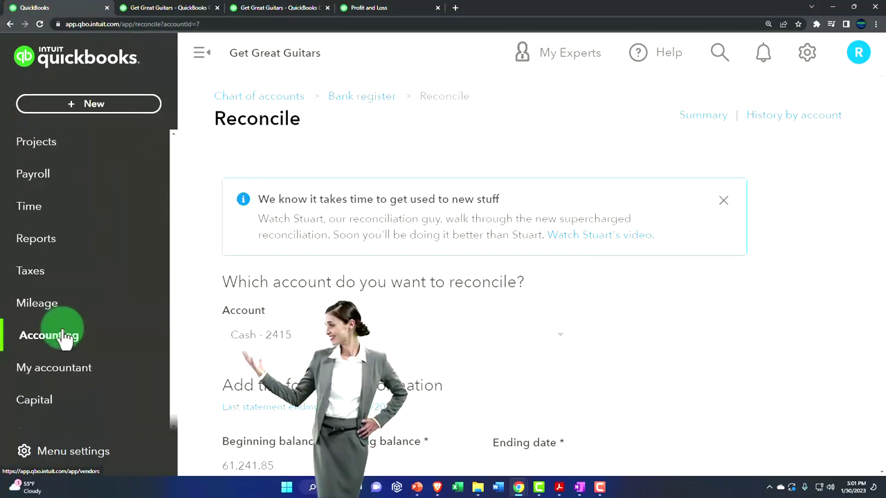
{"action": "scroll", "coordinate": [60, 337], "scroll_direction": "down", "scroll_amount": 1}
{"action": "left_click", "coordinate": [54, 301]}
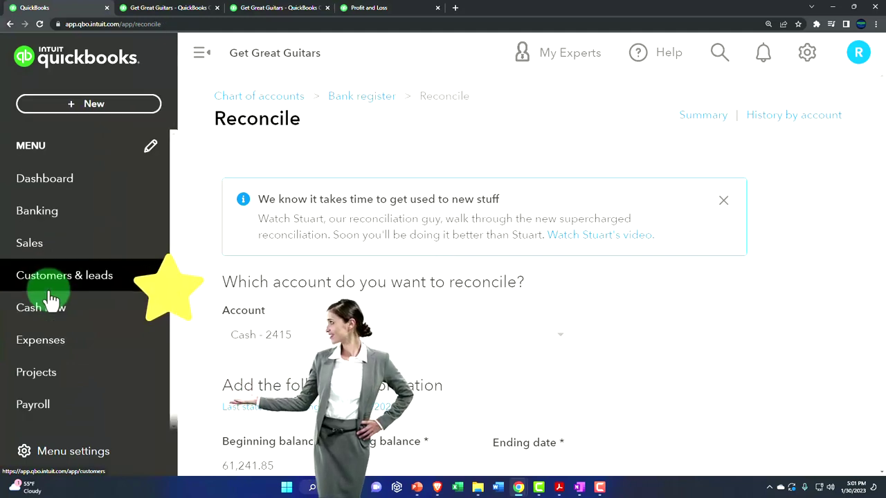
{"action": "left_click", "coordinate": [51, 291]}
{"action": "scroll", "coordinate": [41, 293], "scroll_direction": "down", "scroll_amount": 5}
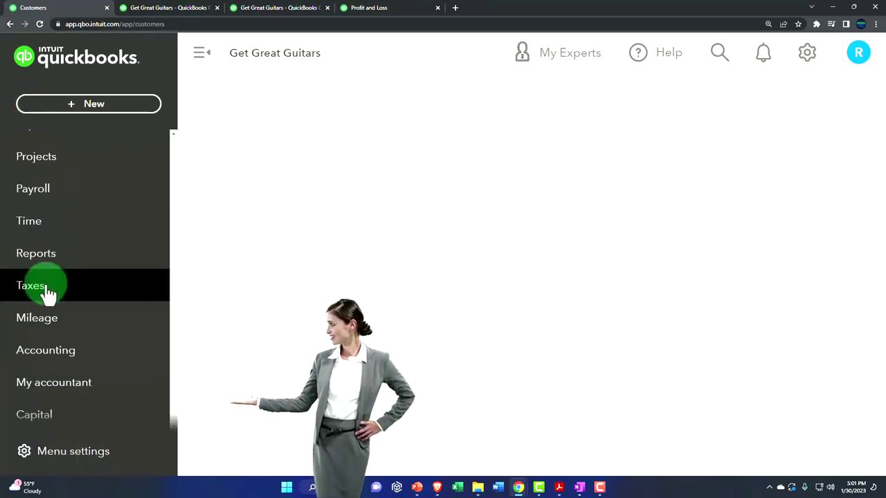
{"action": "left_click", "coordinate": [46, 297]}
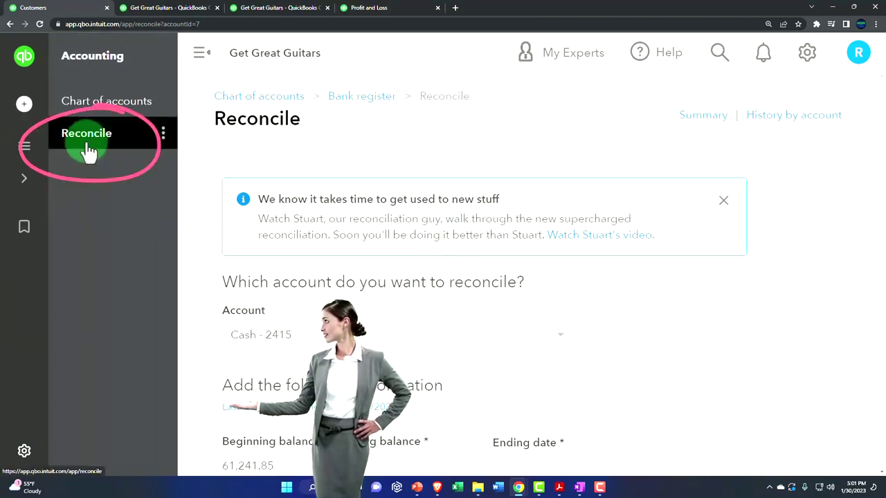
{"action": "left_click", "coordinate": [87, 147]}
{"action": "left_click", "coordinate": [200, 57]}
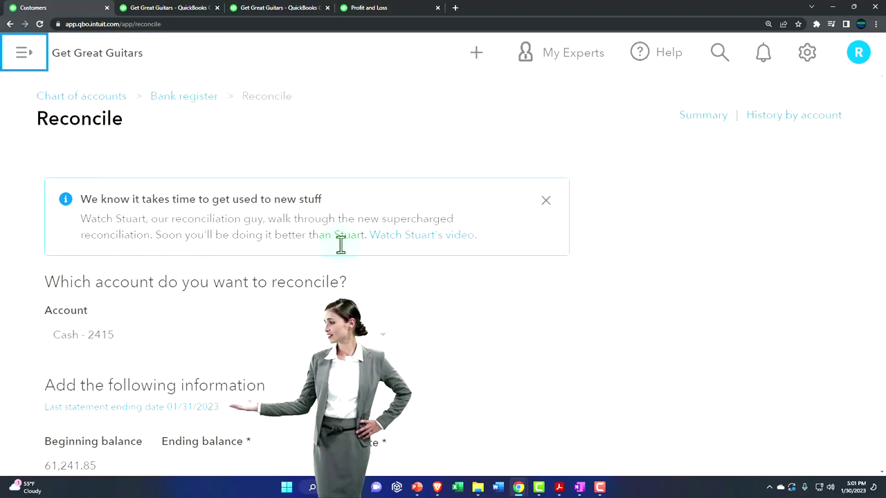
Step: View the Reconcile page under Bookkeeping in the Sample Company's window, and minimize that window
{"action": "mouse_move", "coordinate": [519, 488]}
{"action": "mouse_move", "coordinate": [520, 457]}
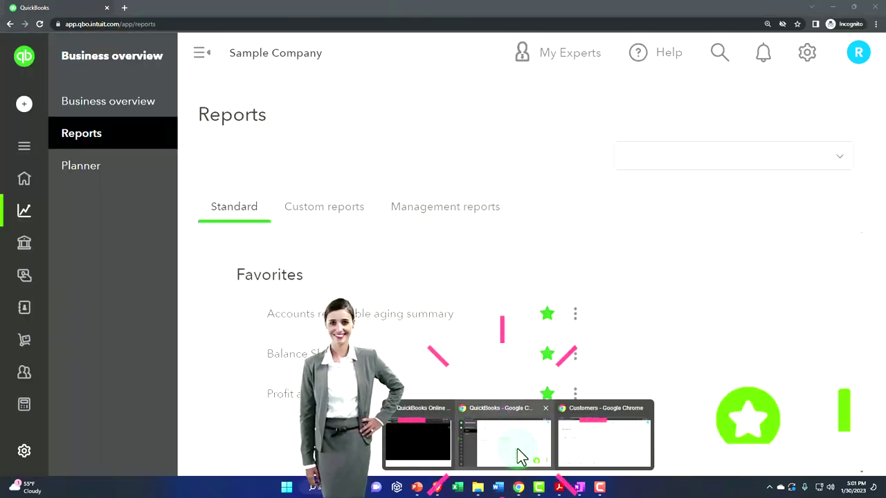
{"action": "left_click", "coordinate": [520, 457]}
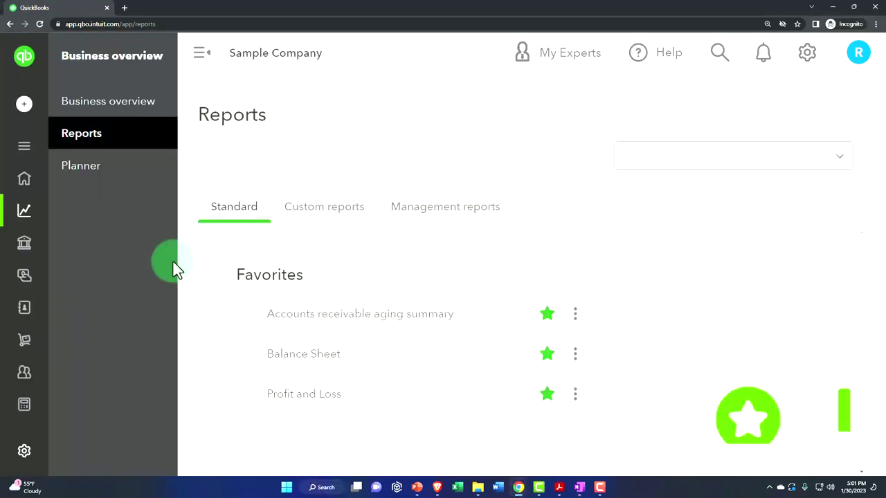
{"action": "mouse_move", "coordinate": [34, 242]}
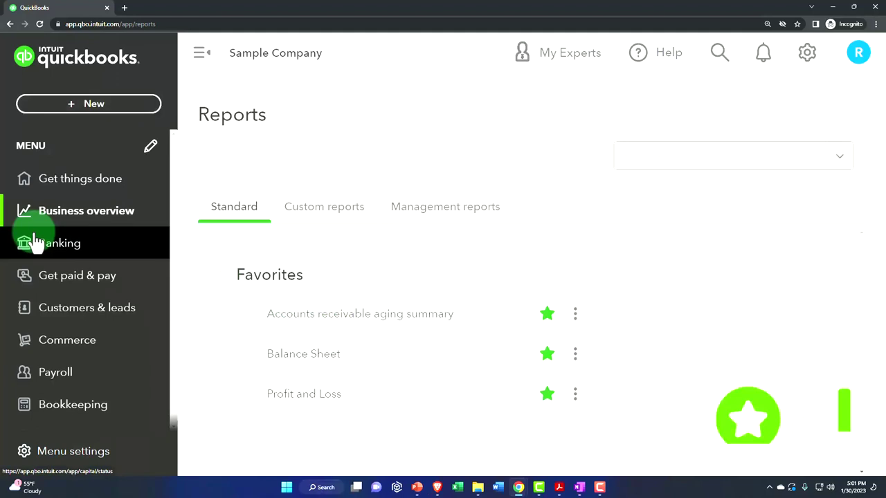
{"action": "left_click", "coordinate": [73, 407]}
{"action": "left_click", "coordinate": [87, 360]}
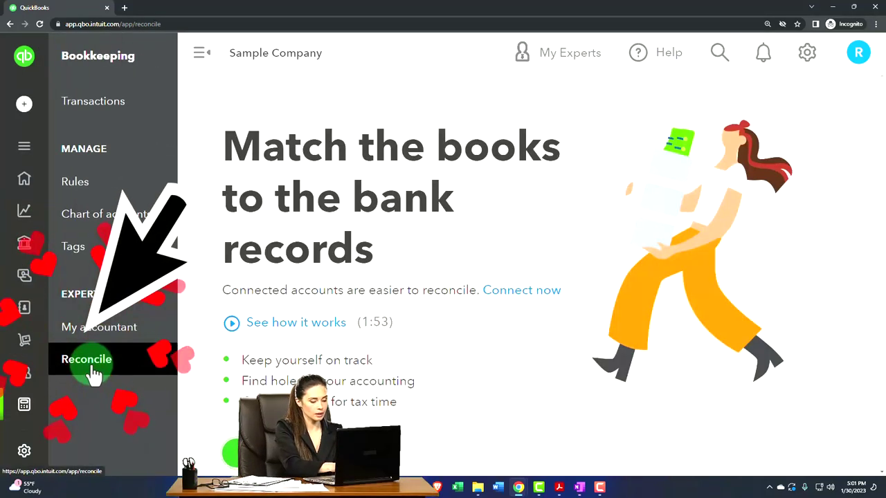
{"action": "left_click", "coordinate": [833, 8]}
Step: Review the accounts offered for reconciliation on the Get Great Guitars Reconcile page, keeping the Cash account
{"action": "scroll", "coordinate": [677, 214], "scroll_direction": "down", "scroll_amount": 2}
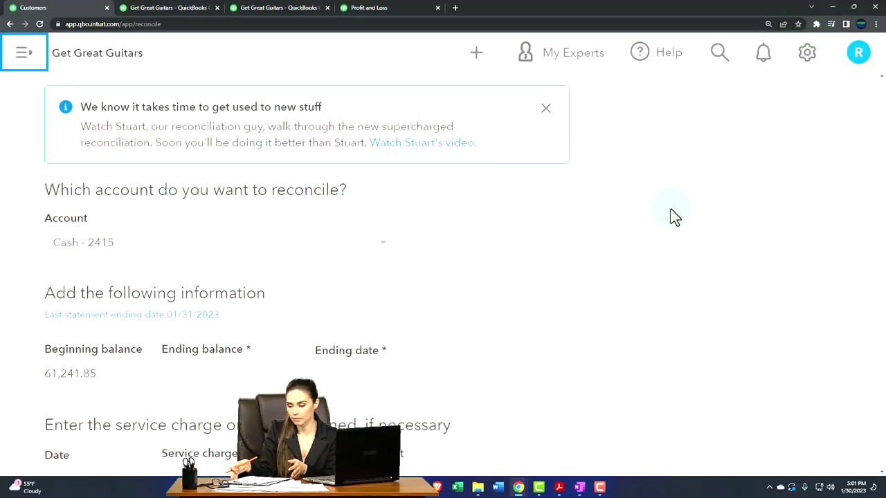
{"action": "left_click", "coordinate": [384, 245]}
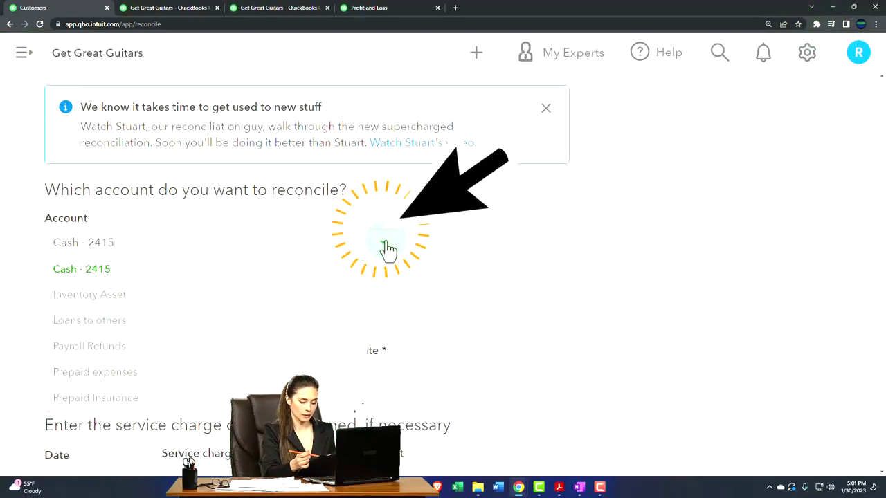
{"action": "left_click", "coordinate": [386, 248]}
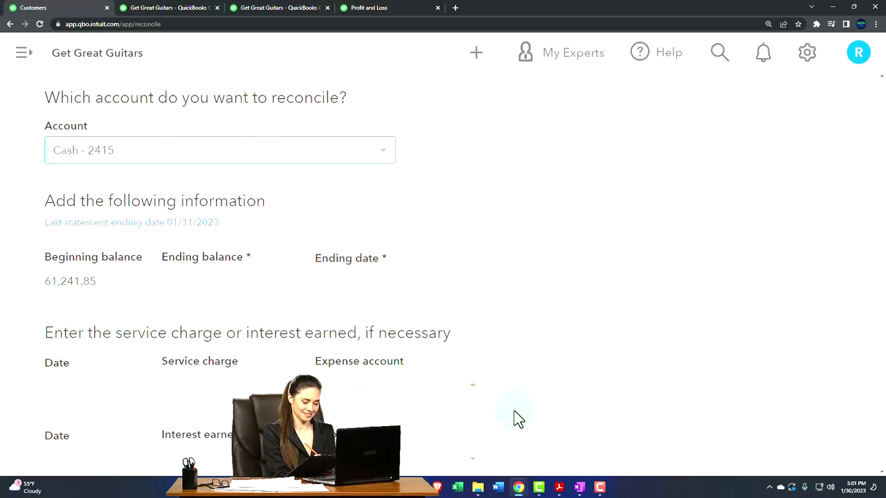
Step: Set the reconciliation's ending balance to 101,590.05, taken from the February bank statement
{"action": "mouse_move", "coordinate": [559, 487]}
{"action": "left_click", "coordinate": [587, 460]}
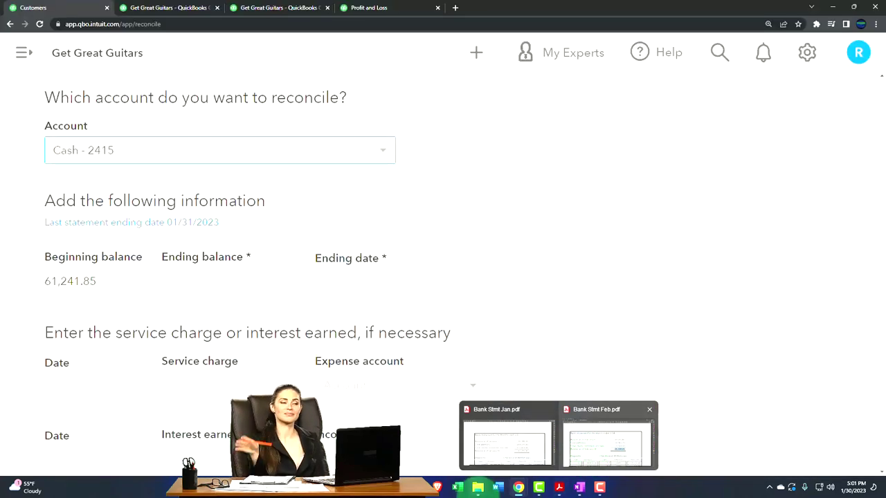
{"action": "left_click", "coordinate": [218, 284]}
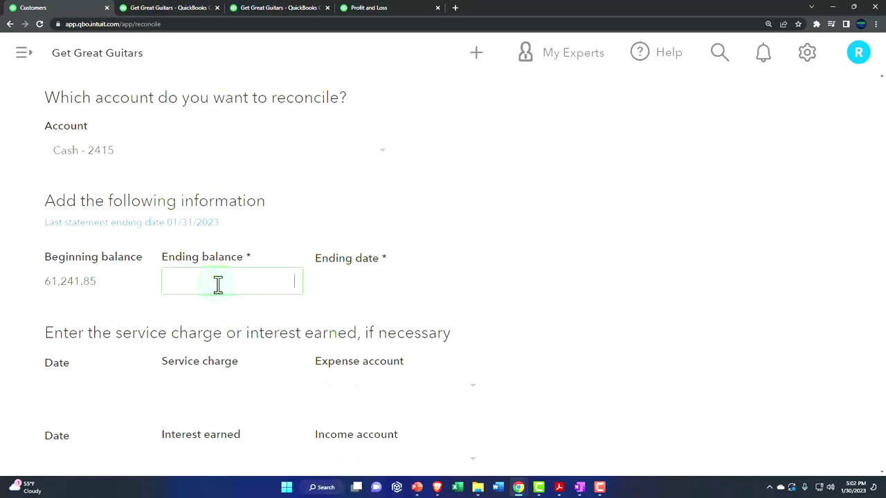
{"action": "mouse_move", "coordinate": [558, 488]}
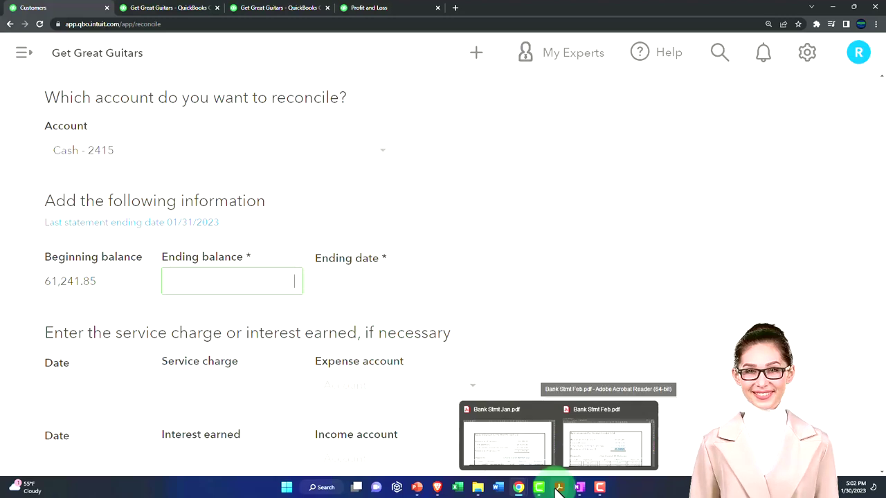
{"action": "mouse_move", "coordinate": [595, 451]}
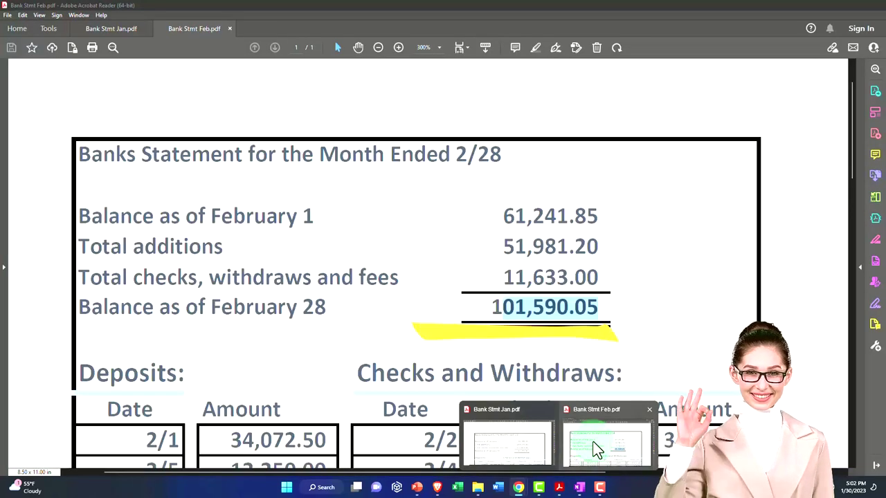
{"action": "left_click", "coordinate": [273, 289]}
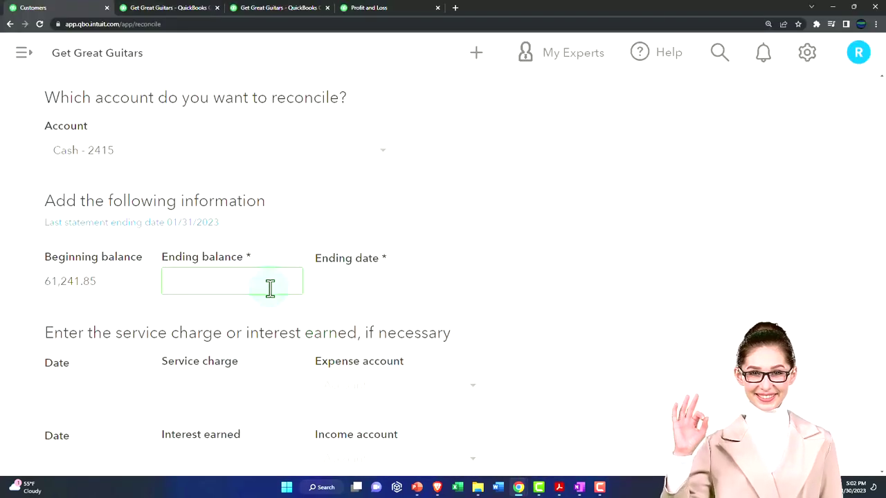
{"action": "type", "text": "1159"}
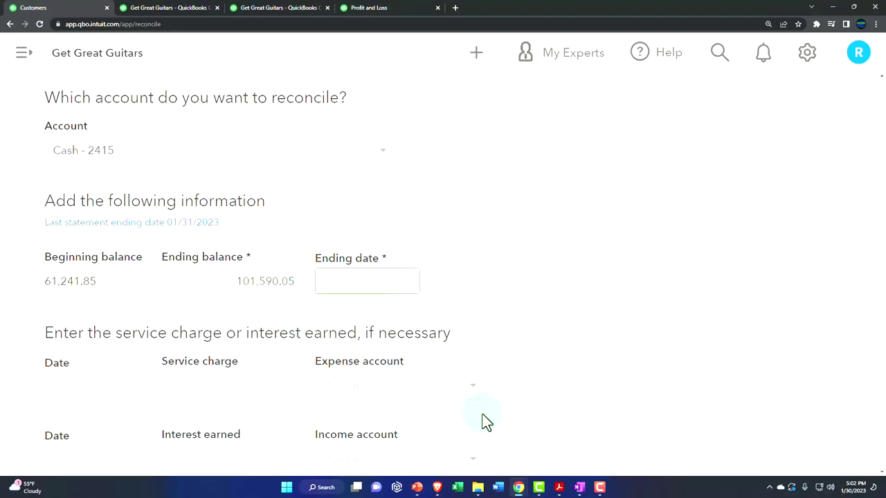
Step: Check the January and February bank statements for the period end and set the ending date to 02/28/2023
{"action": "mouse_move", "coordinate": [560, 490]}
{"action": "mouse_move", "coordinate": [526, 451]}
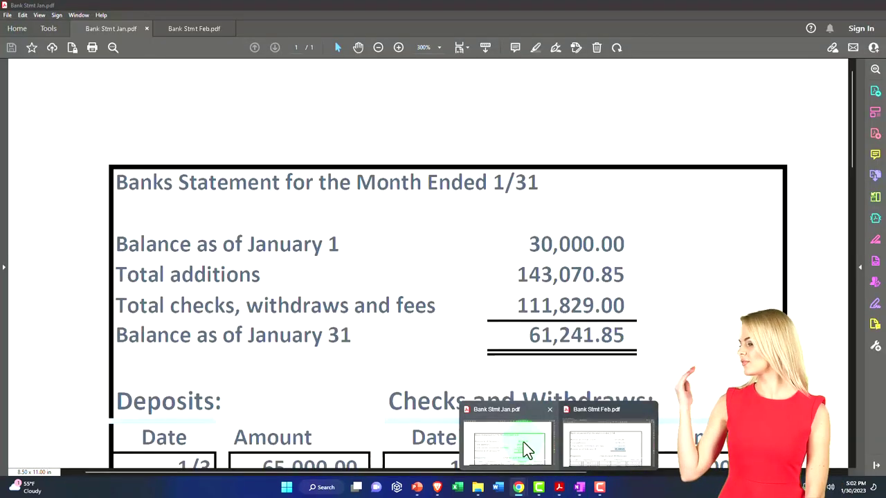
{"action": "mouse_move", "coordinate": [609, 450]}
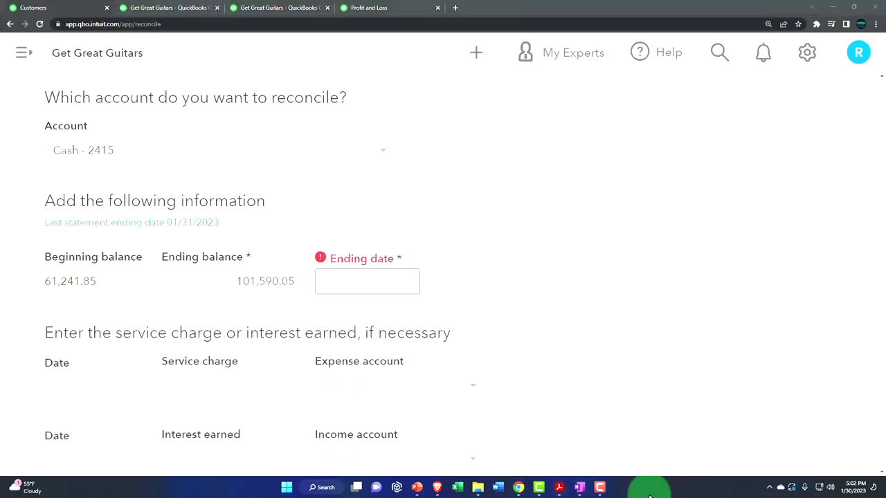
{"action": "left_click", "coordinate": [405, 285]}
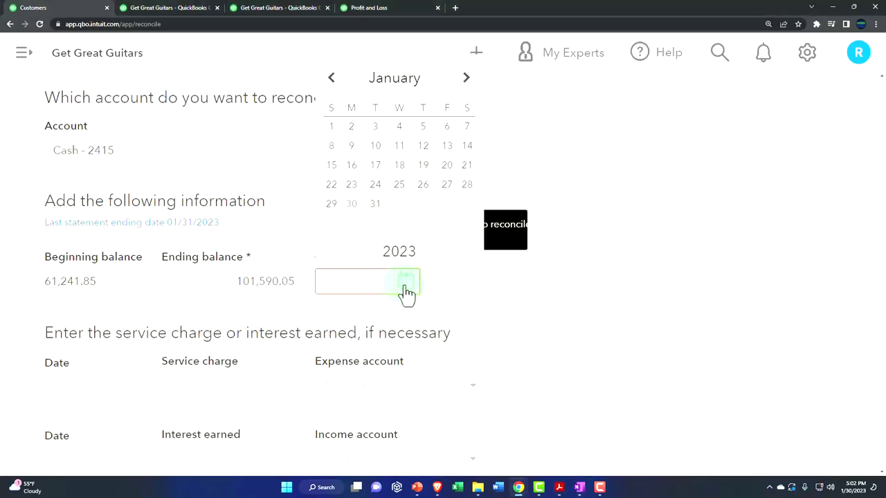
{"action": "left_click", "coordinate": [467, 78]}
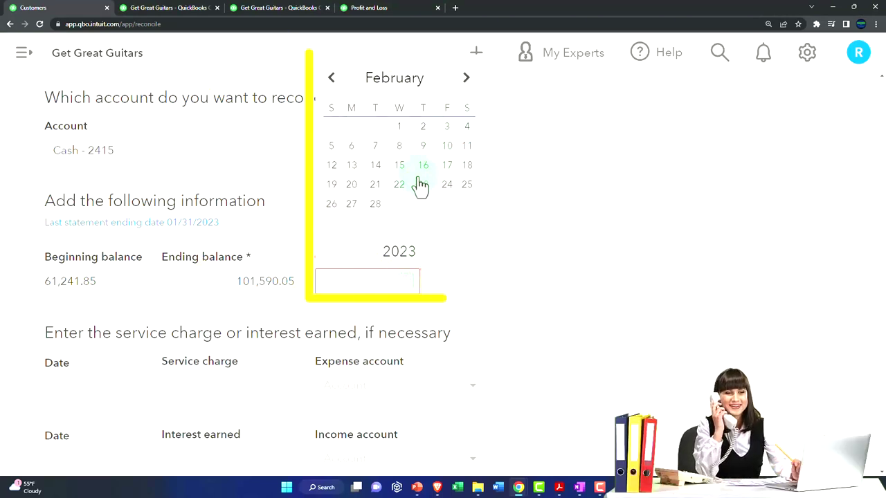
{"action": "left_click", "coordinate": [378, 204]}
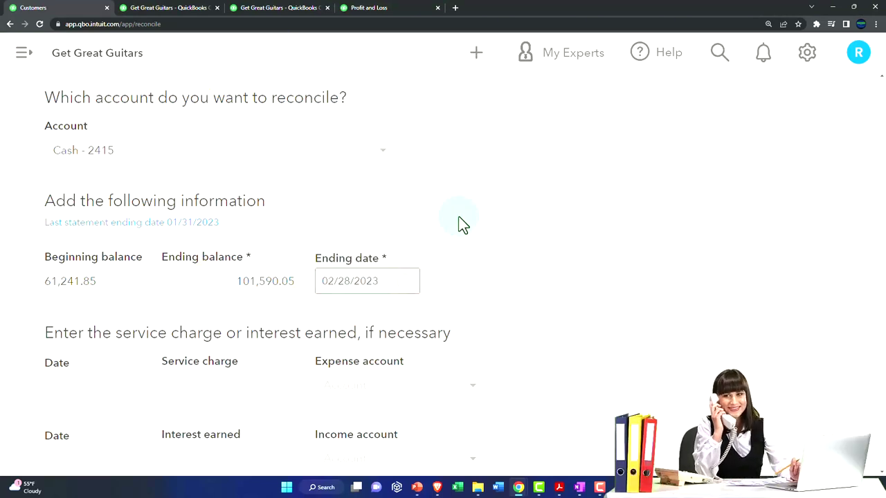
Step: Start reconciling the Cash account with the entered statement information, leaving service charge and interest blank
{"action": "scroll", "coordinate": [463, 225], "scroll_direction": "down", "scroll_amount": 1}
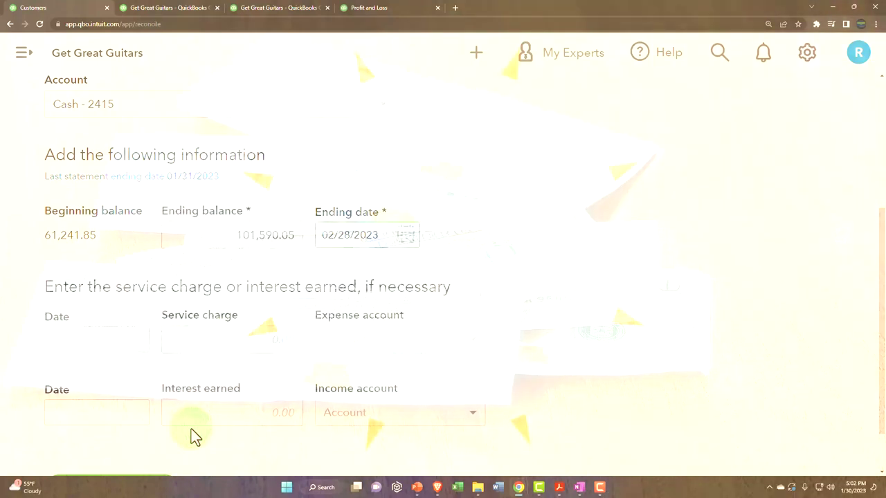
{"action": "scroll", "coordinate": [196, 434], "scroll_direction": "down", "scroll_amount": 1}
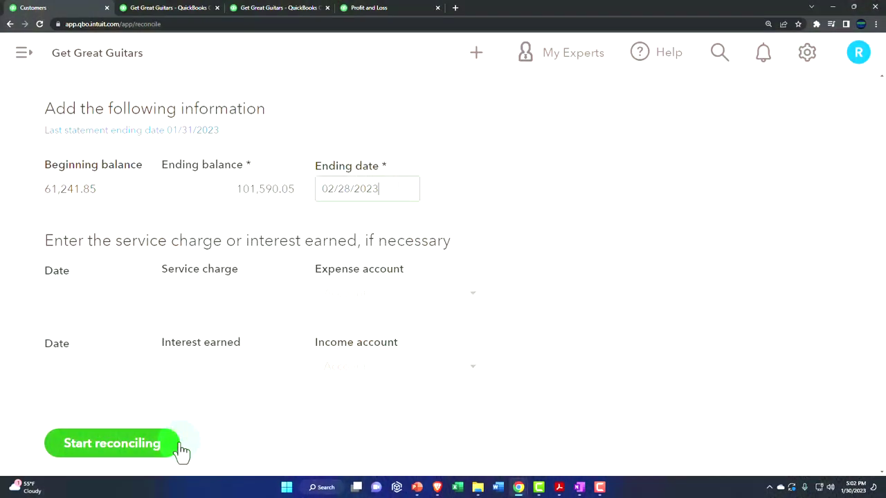
{"action": "left_click", "coordinate": [172, 452]}
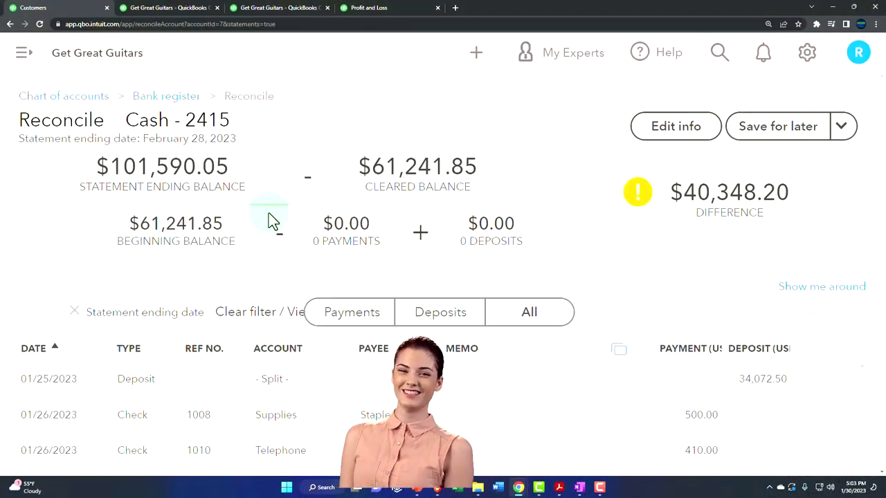
{"action": "key", "text": "ctrl+minus"}
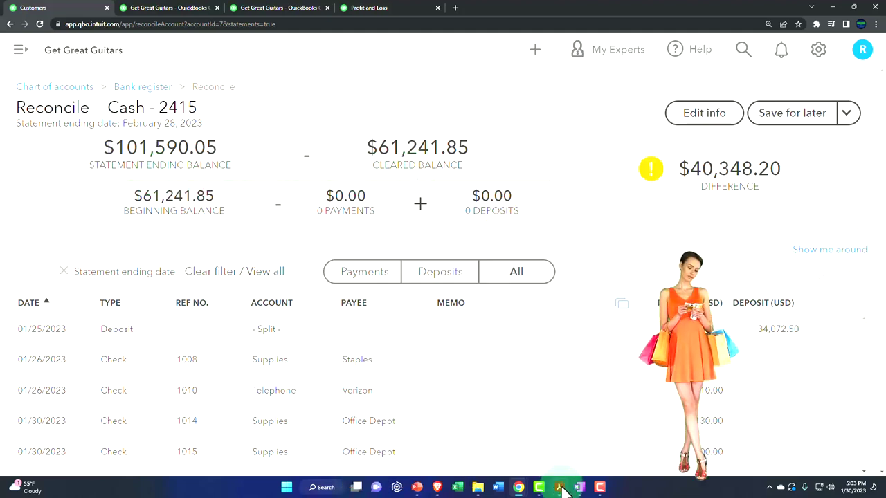
Step: Highlight the balance as of February 1 in the February bank statement, check the February 28 balance, and minimize the statement
{"action": "mouse_move", "coordinate": [562, 488]}
{"action": "left_click", "coordinate": [595, 450]}
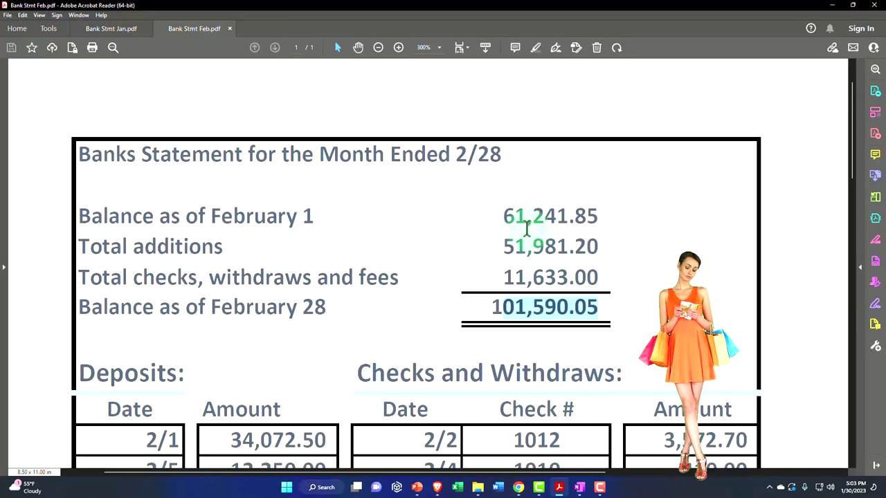
{"action": "double_click", "coordinate": [509, 217]}
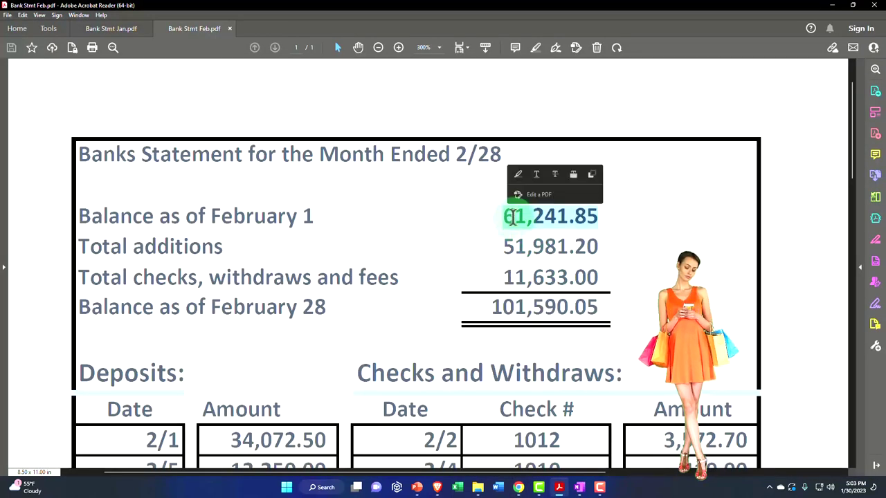
{"action": "left_click", "coordinate": [521, 177]}
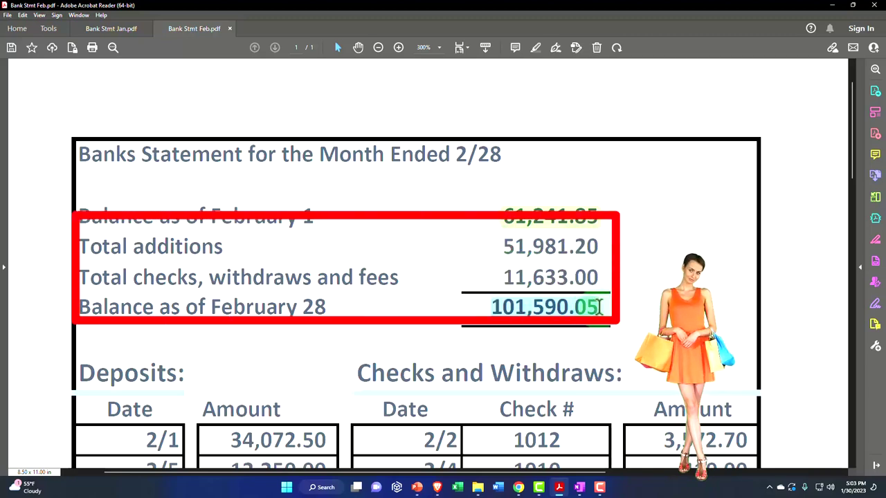
{"action": "left_click", "coordinate": [832, 5]}
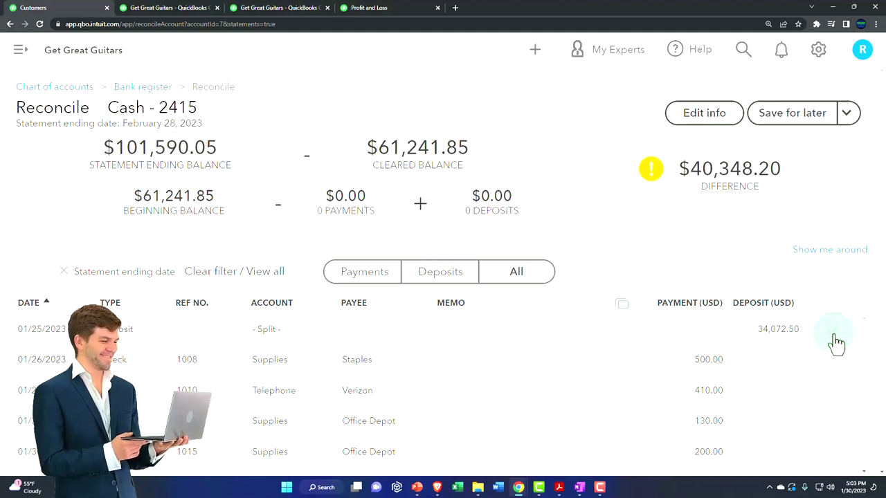
Step: Mark and unmark the 01/25/2023 deposit as cleared, and open the statement information for editing, closing it without changes
{"action": "left_click", "coordinate": [836, 330]}
{"action": "left_click", "coordinate": [834, 331]}
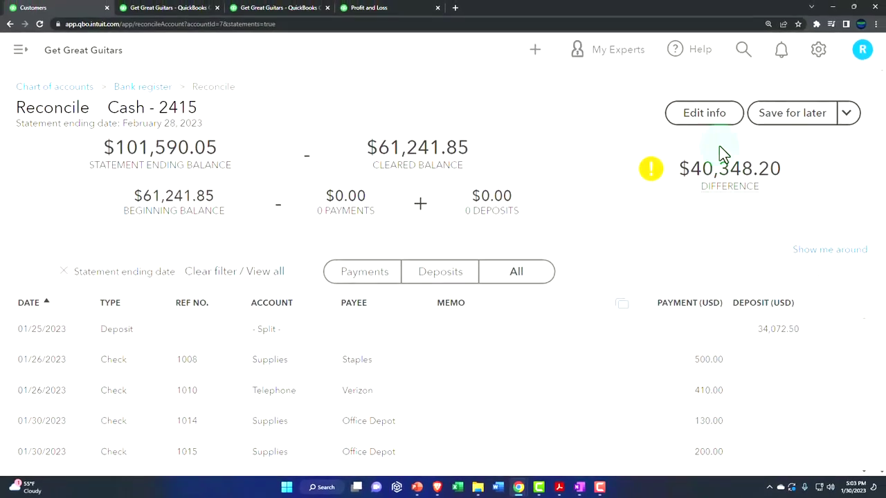
{"action": "left_click", "coordinate": [705, 114]}
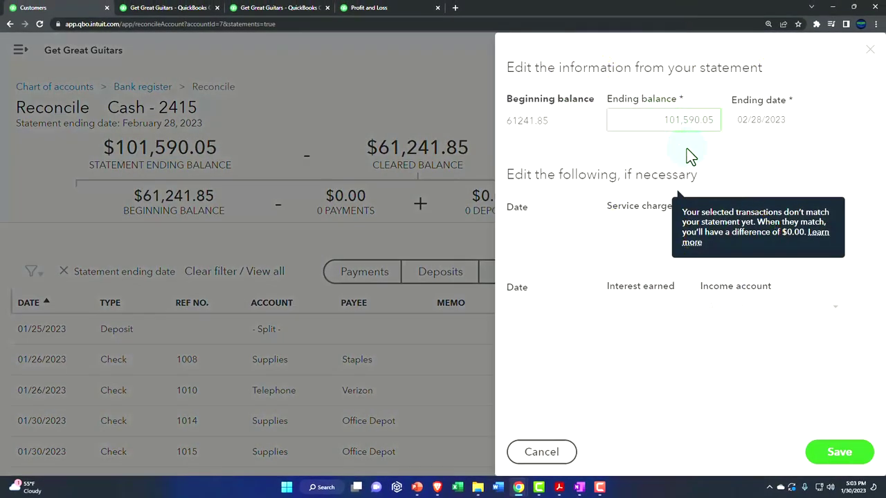
{"action": "left_click", "coordinate": [870, 54]}
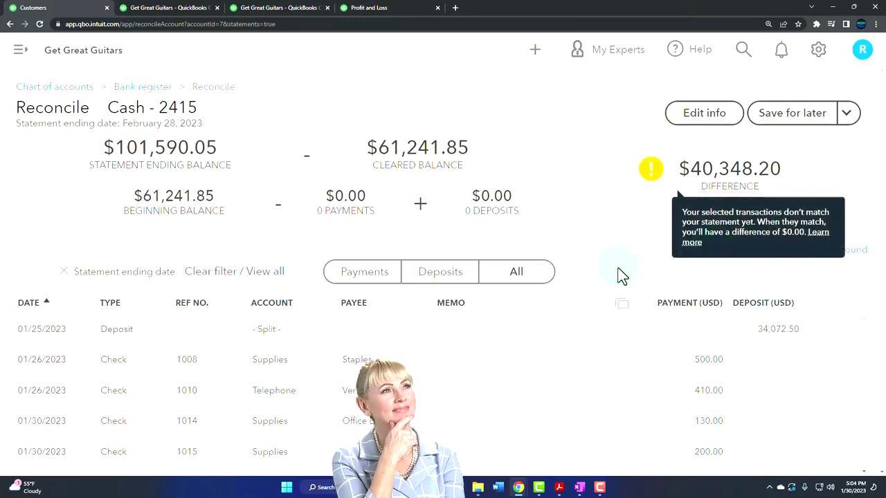
Step: Filter the reconciliation's transaction list to show only deposits
{"action": "left_click", "coordinate": [449, 274]}
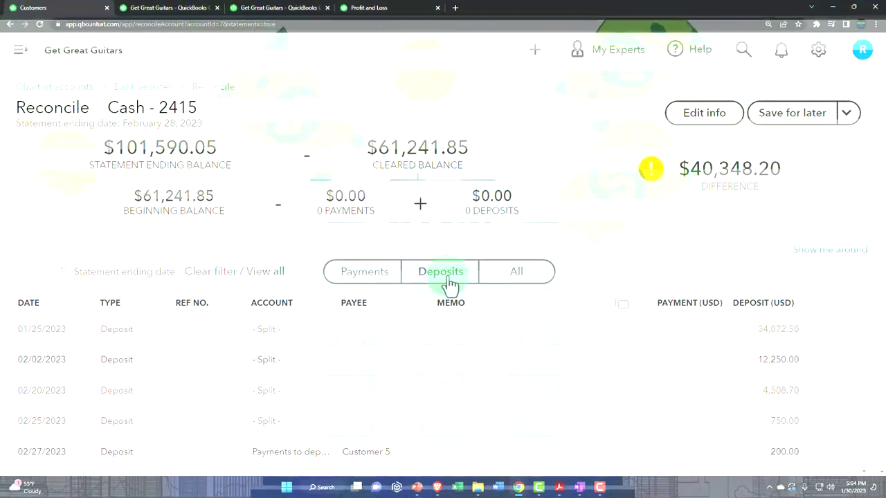
{"action": "left_click", "coordinate": [450, 282]}
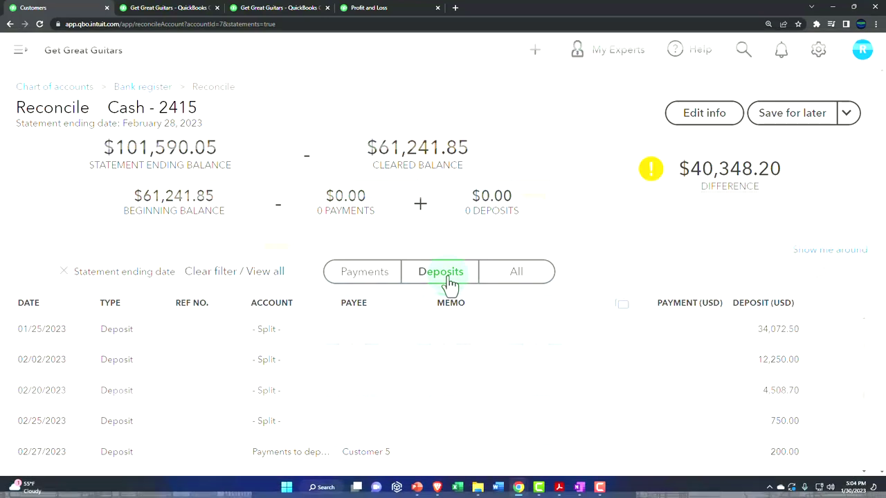
Step: Switch to OneNote to review the Record Deposits part of the accounting flowchart, and minimize it
{"action": "left_click", "coordinate": [580, 488]}
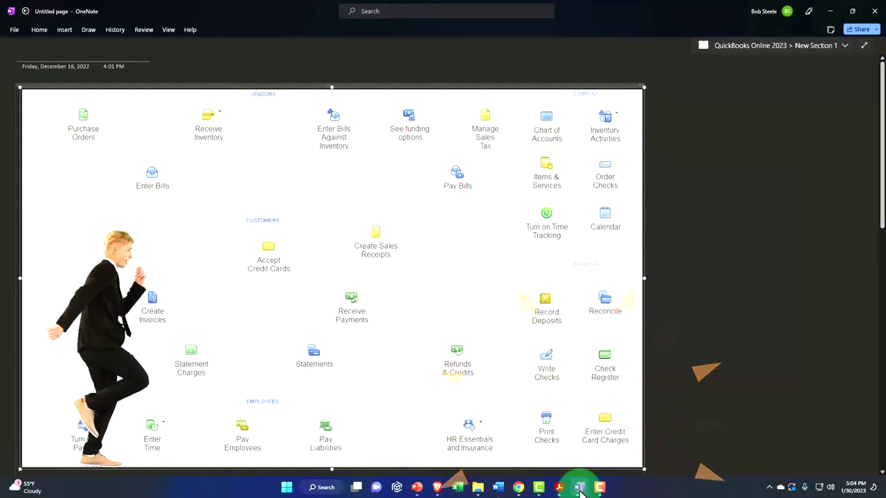
{"action": "left_click", "coordinate": [554, 326]}
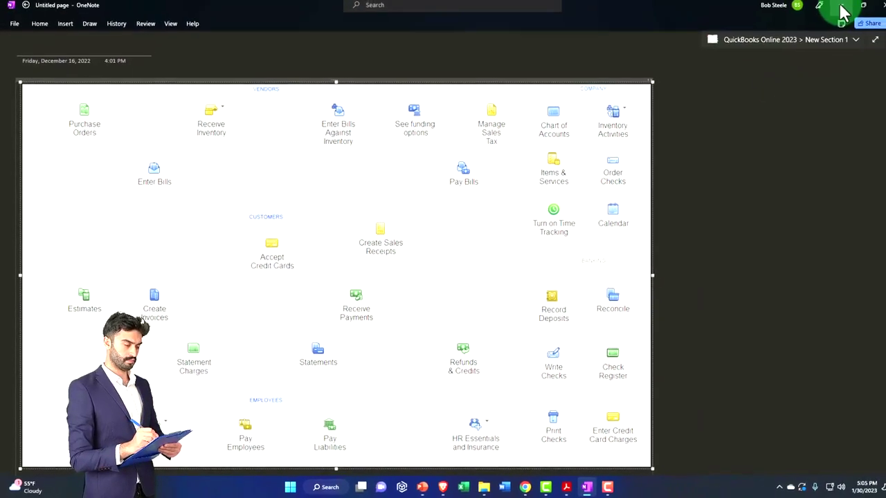
{"action": "left_click", "coordinate": [832, 19]}
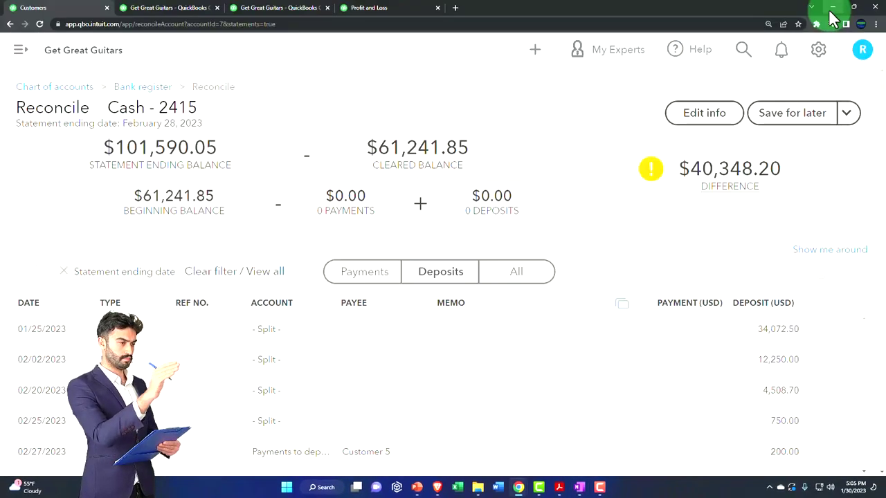
Step: Switch to the February bank statement in Adobe Acrobat Reader, select the 2/1 deposit amount of 34,072.50, and minimize the statement
{"action": "left_click", "coordinate": [543, 287]}
{"action": "scroll", "coordinate": [504, 376], "scroll_direction": "down", "scroll_amount": 1}
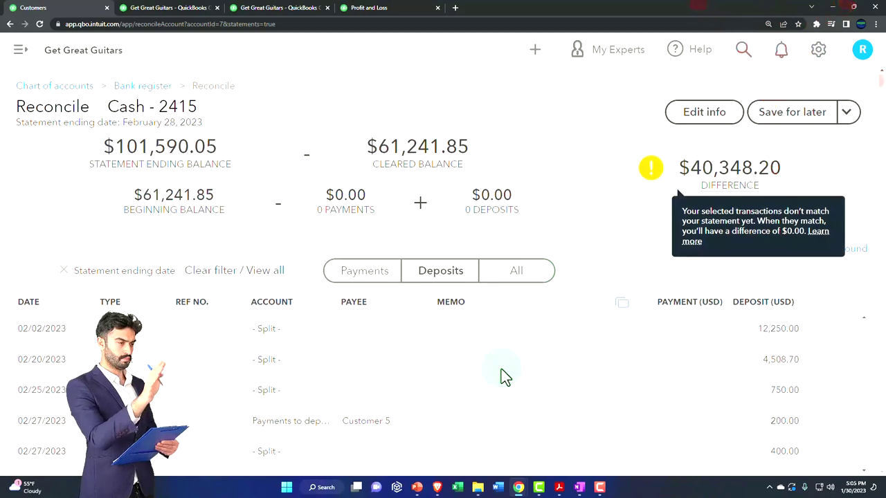
{"action": "left_click", "coordinate": [560, 488]}
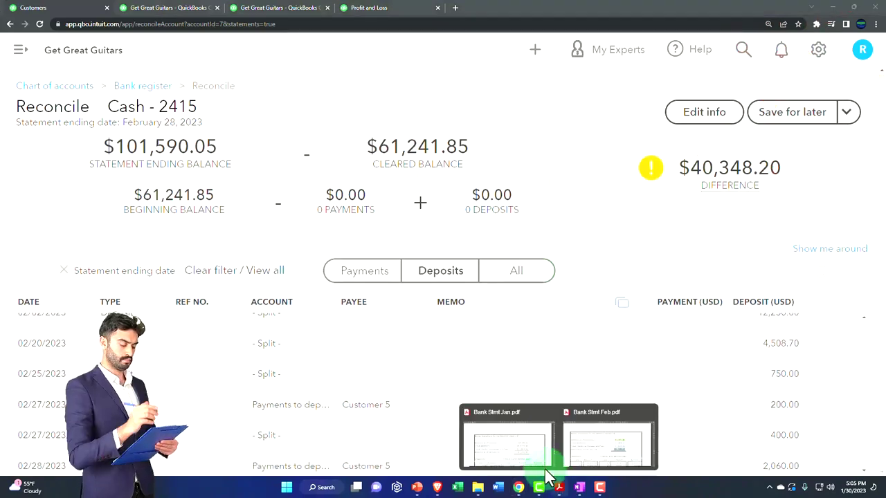
{"action": "left_click", "coordinate": [592, 450]}
{"action": "scroll", "coordinate": [546, 377], "scroll_direction": "down", "scroll_amount": 3}
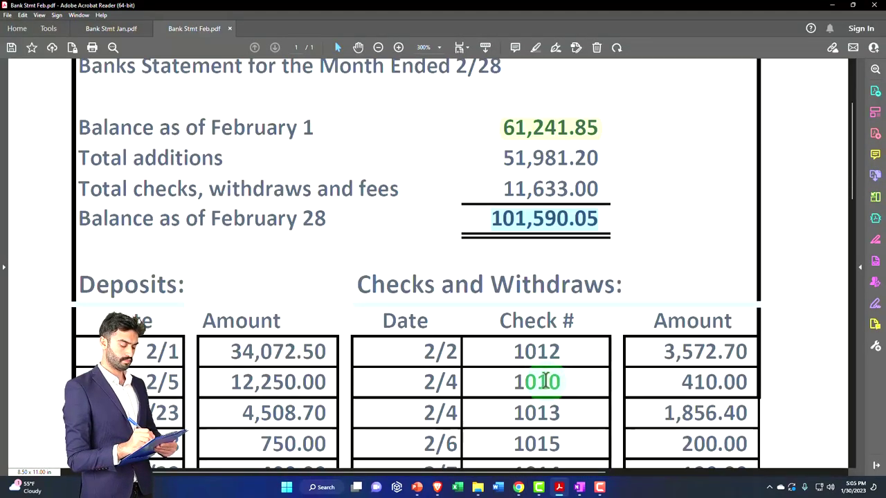
{"action": "scroll", "coordinate": [546, 381], "scroll_direction": "down", "scroll_amount": 4}
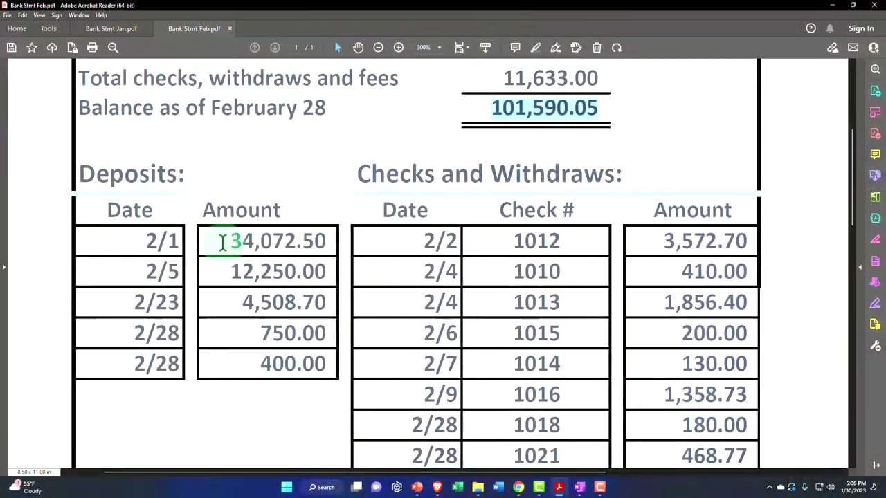
{"action": "left_click", "coordinate": [248, 240]}
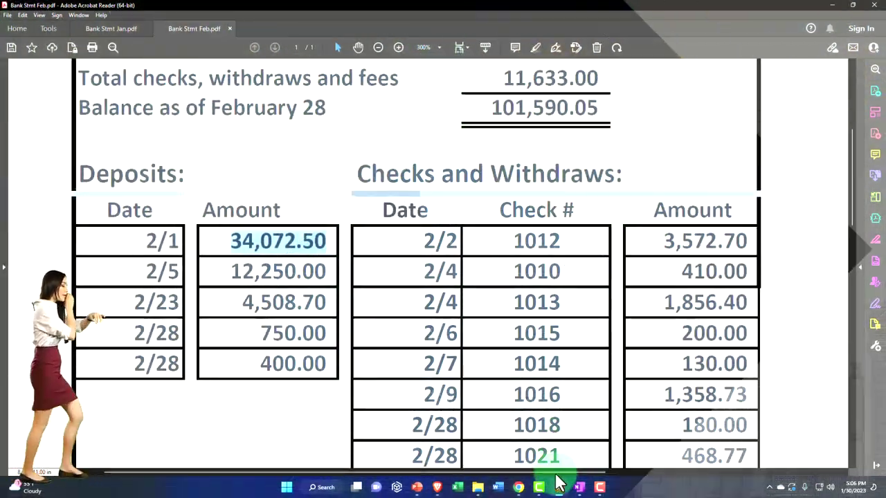
{"action": "left_click", "coordinate": [835, 6]}
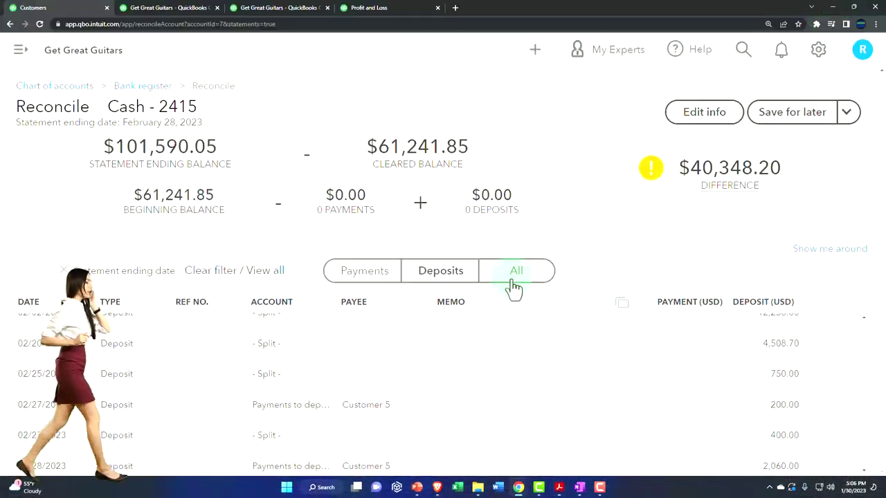
Step: Compare the first deposit with the February bank statement and mark the 01/25/2023 deposit of 34,072.50 as cleared in the reconciliation
{"action": "scroll", "coordinate": [299, 365], "scroll_direction": "up", "scroll_amount": 1}
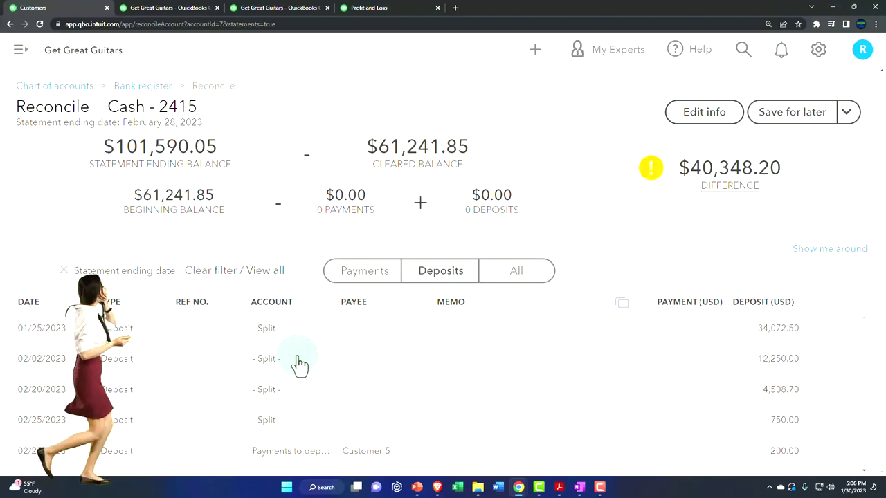
{"action": "mouse_move", "coordinate": [558, 487]}
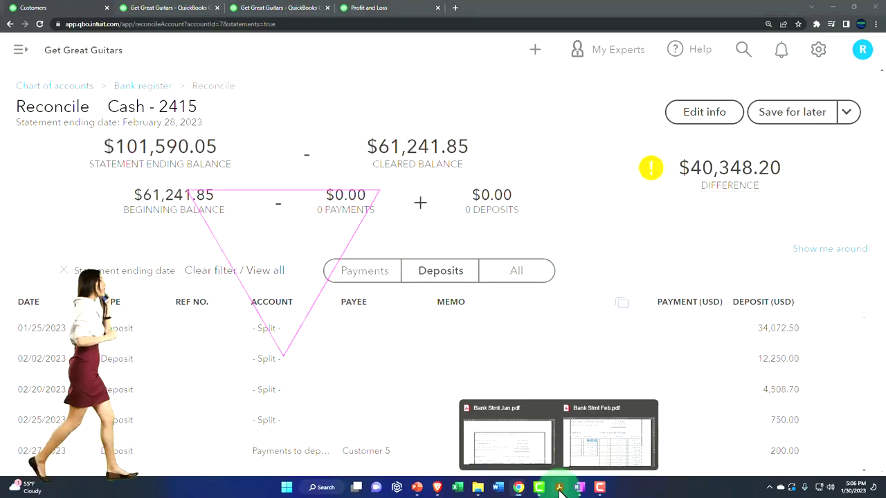
{"action": "left_click", "coordinate": [600, 444]}
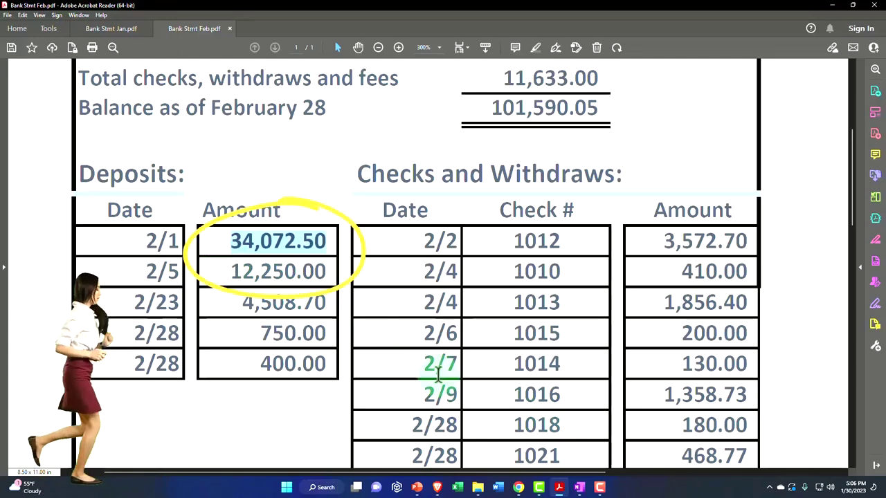
{"action": "left_click", "coordinate": [832, 5]}
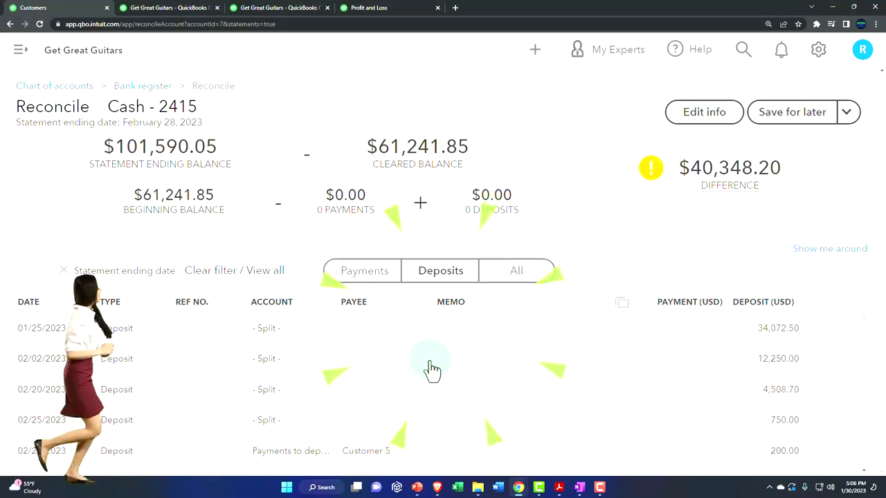
{"action": "key", "text": "ctrl+minus"}
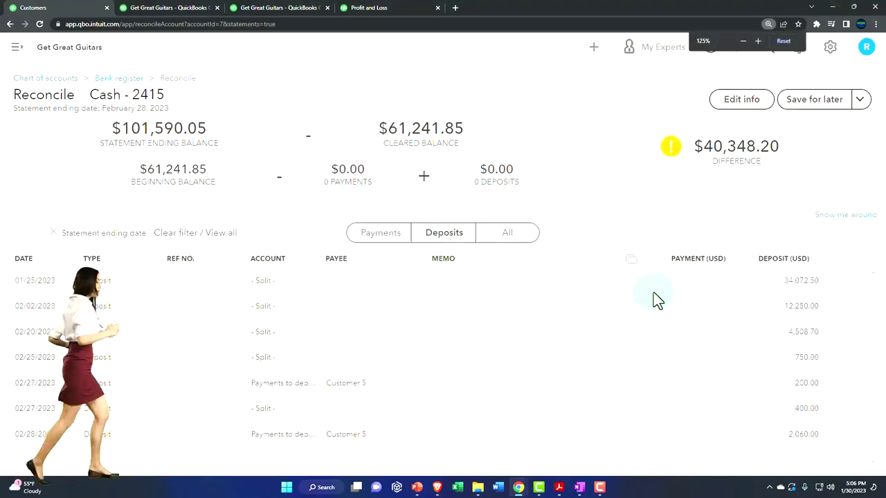
{"action": "left_click", "coordinate": [845, 283]}
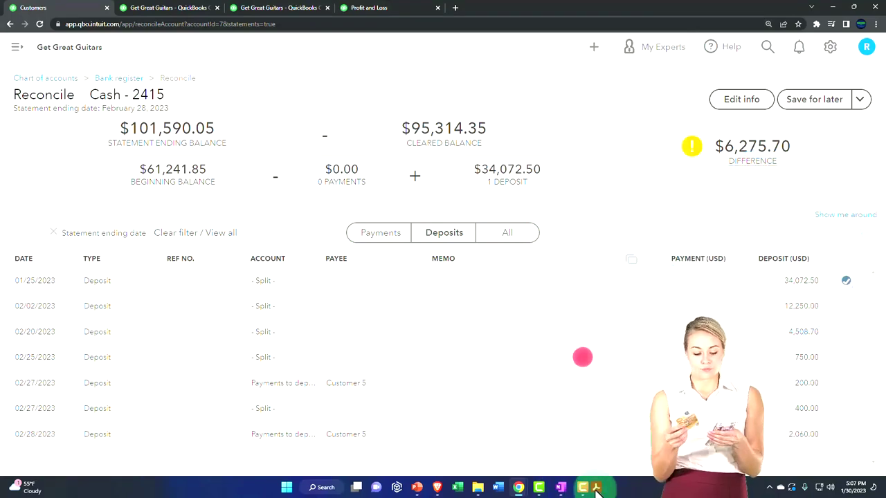
Step: Review the 2/1 deposit in the February bank statement again and minimize the statement
{"action": "left_click", "coordinate": [594, 487]}
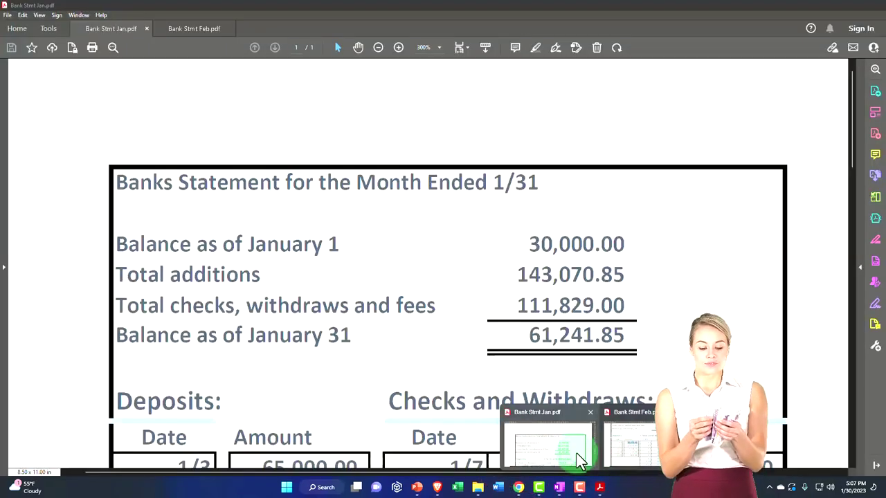
{"action": "mouse_move", "coordinate": [632, 447]}
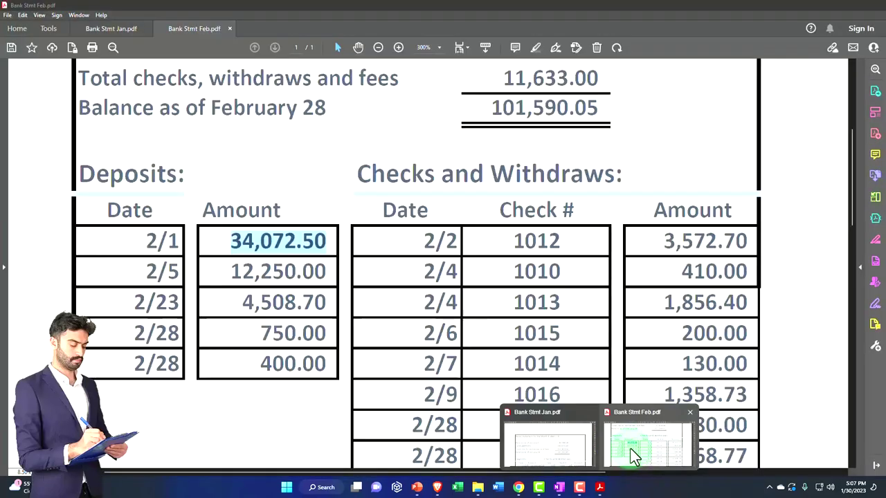
{"action": "left_click", "coordinate": [631, 454]}
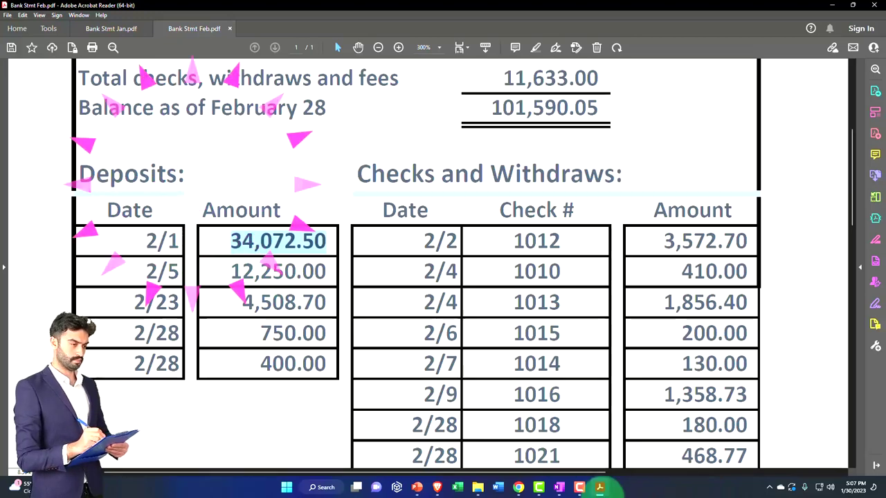
{"action": "mouse_move", "coordinate": [599, 489]}
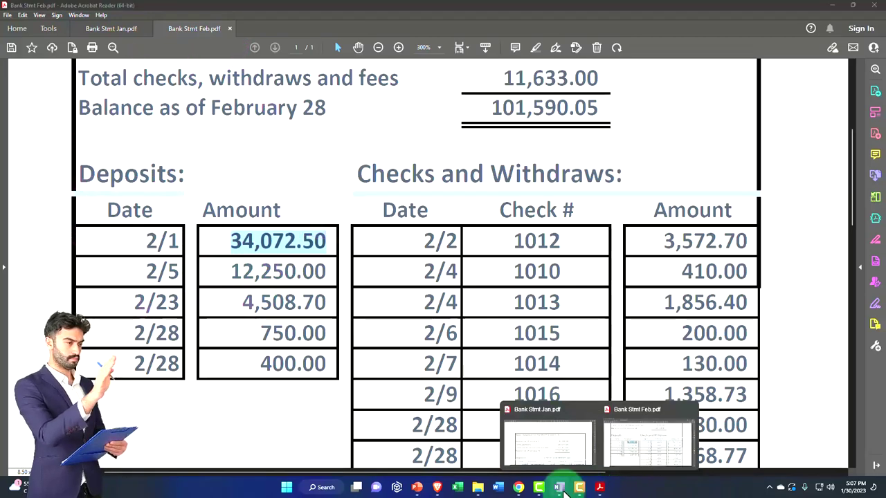
{"action": "left_click", "coordinate": [831, 5]}
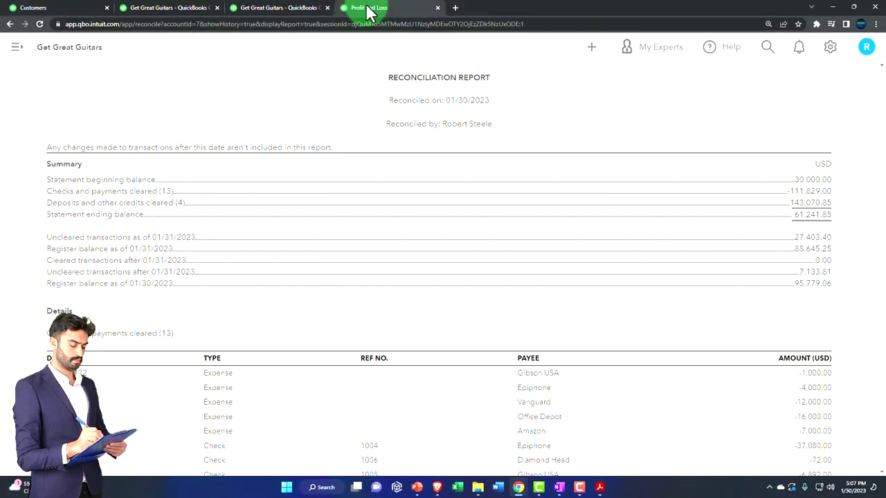
Step: Examine the January reconciliation report's uncleared checks and deposits against the February bank statement, and return to the Cash reconciliation
{"action": "scroll", "coordinate": [256, 381], "scroll_direction": "down", "scroll_amount": 6}
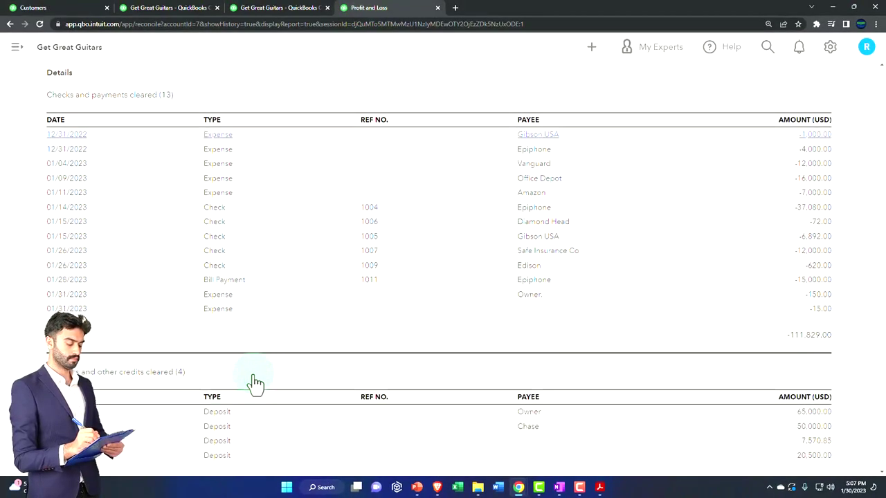
{"action": "scroll", "coordinate": [256, 381], "scroll_direction": "down", "scroll_amount": 3}
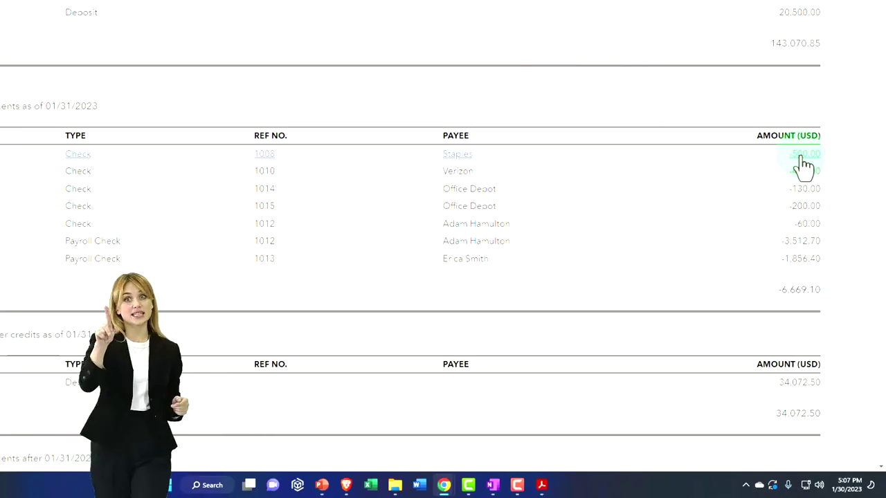
{"action": "left_click", "coordinate": [61, 13]}
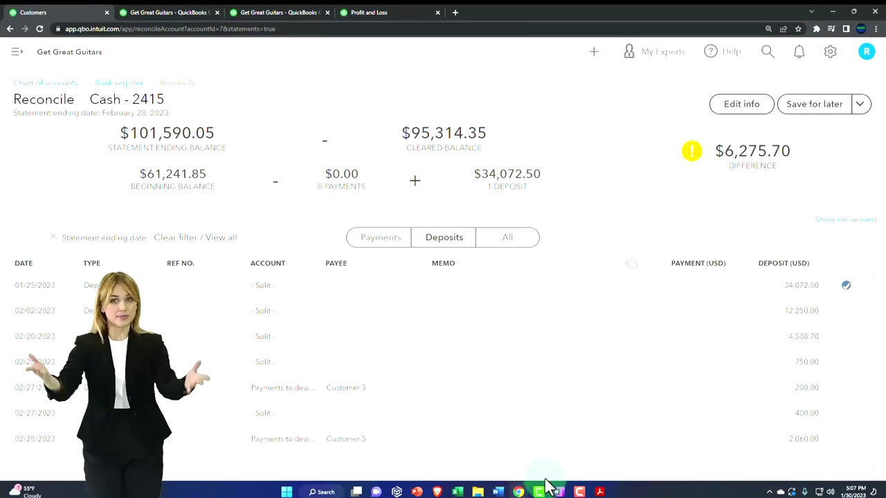
{"action": "left_click", "coordinate": [599, 493]}
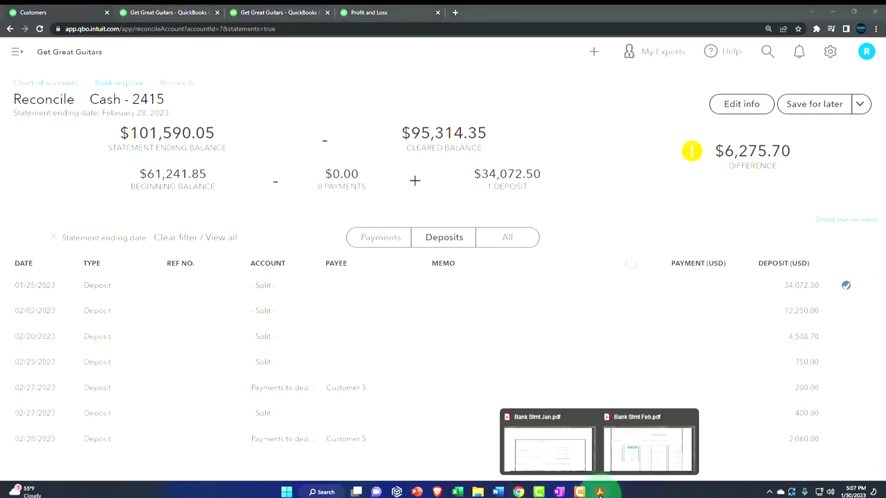
{"action": "left_click", "coordinate": [406, 18]}
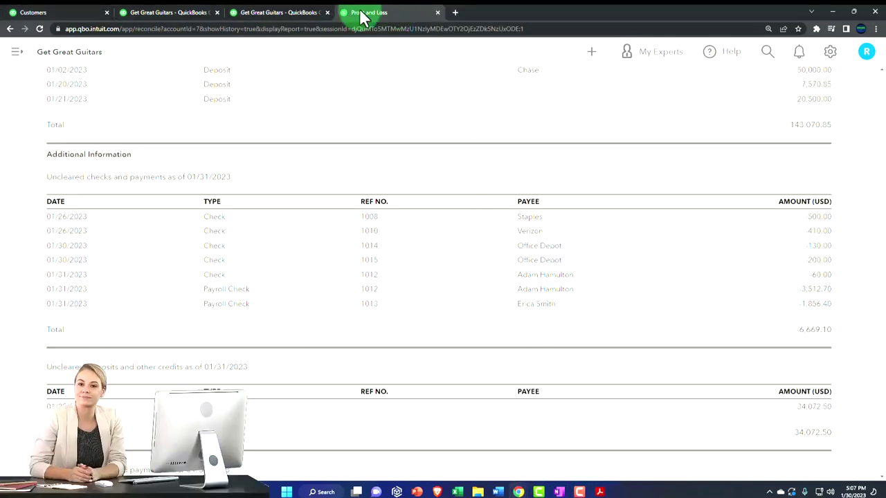
{"action": "scroll", "coordinate": [305, 201], "scroll_direction": "down", "scroll_amount": 2}
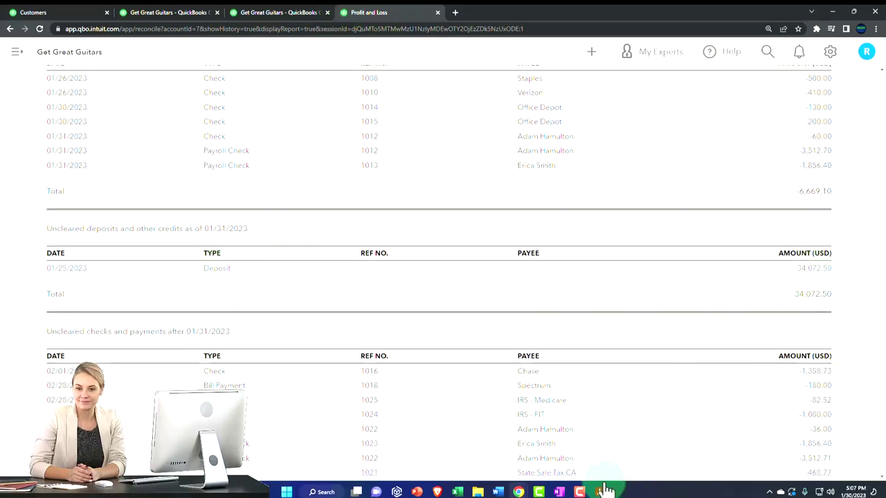
{"action": "mouse_move", "coordinate": [606, 487]}
{"action": "left_click", "coordinate": [643, 450]}
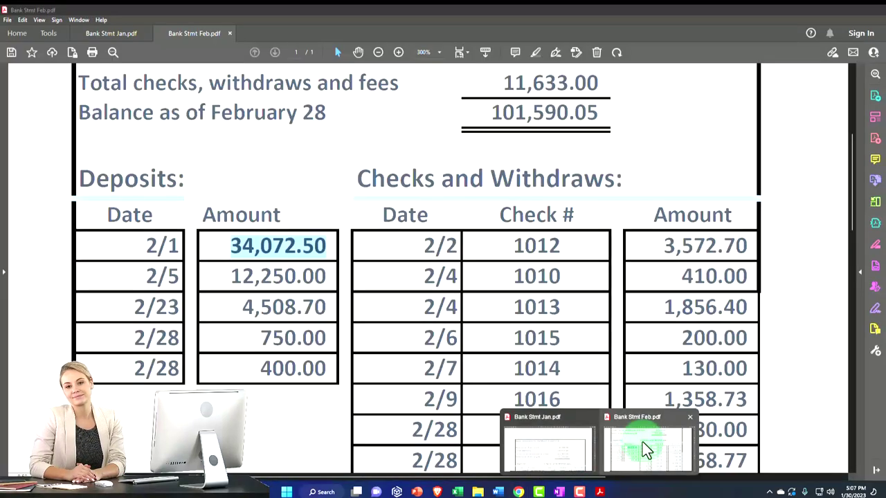
{"action": "left_click", "coordinate": [643, 450]}
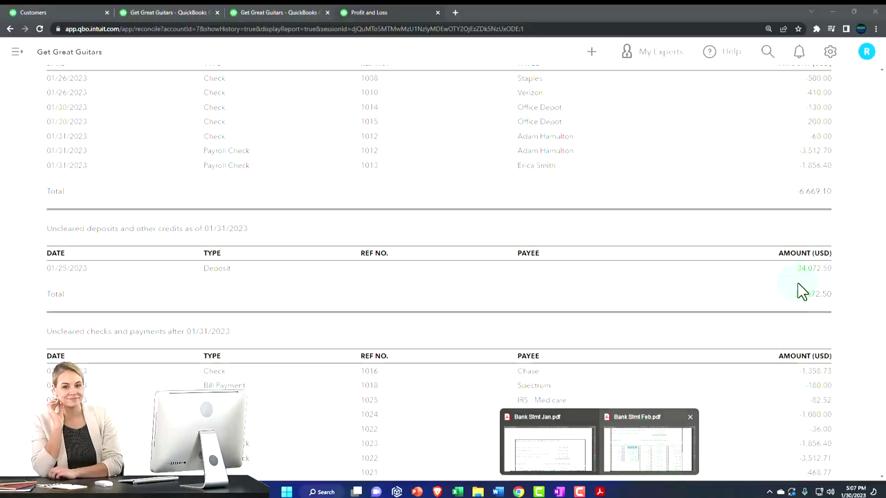
{"action": "left_click", "coordinate": [61, 14]}
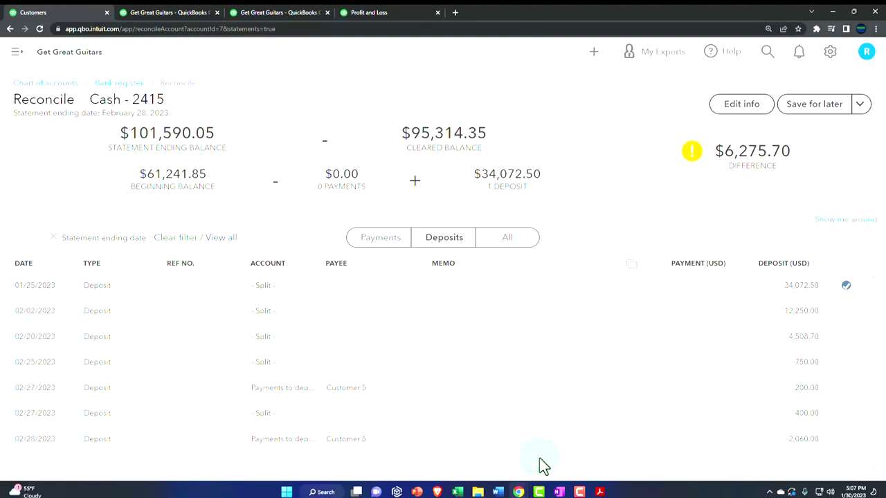
Step: Highlight the 2/1 deposit amount of 34,072.50 in the February bank statement
{"action": "mouse_move", "coordinate": [600, 492]}
{"action": "left_click", "coordinate": [641, 457]}
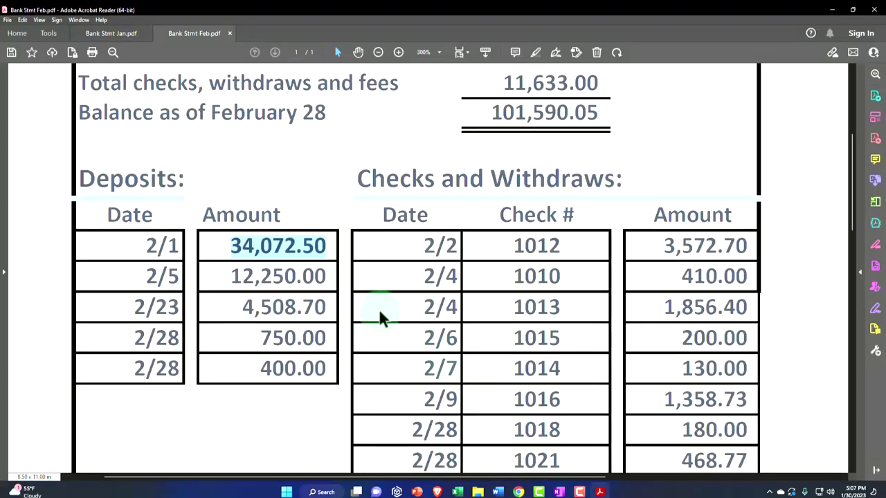
{"action": "left_click_drag", "start_coordinate": [234, 244], "coordinate": [325, 246]}
{"action": "left_click", "coordinate": [337, 205]}
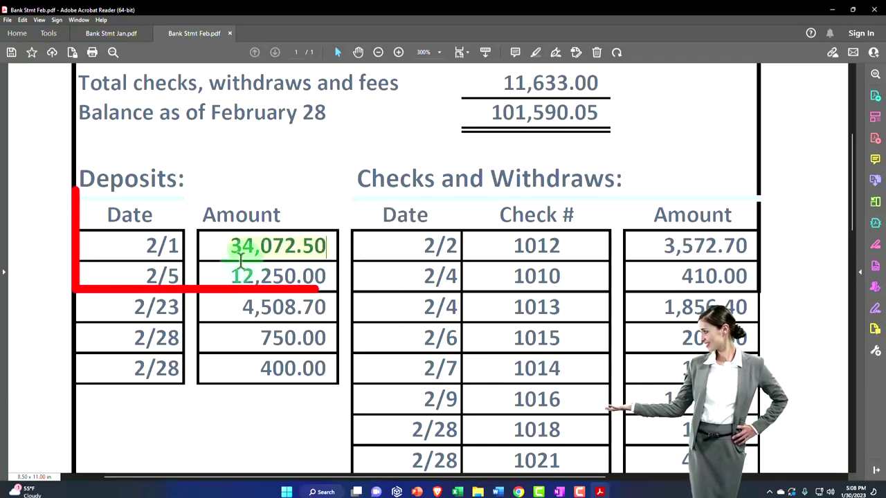
Step: Select the 2/5 deposit of 12,250.00 in the bank statement and mark the matching 02/02/2023 deposit as cleared in the reconciliation
{"action": "left_click_drag", "start_coordinate": [225, 276], "coordinate": [324, 277]}
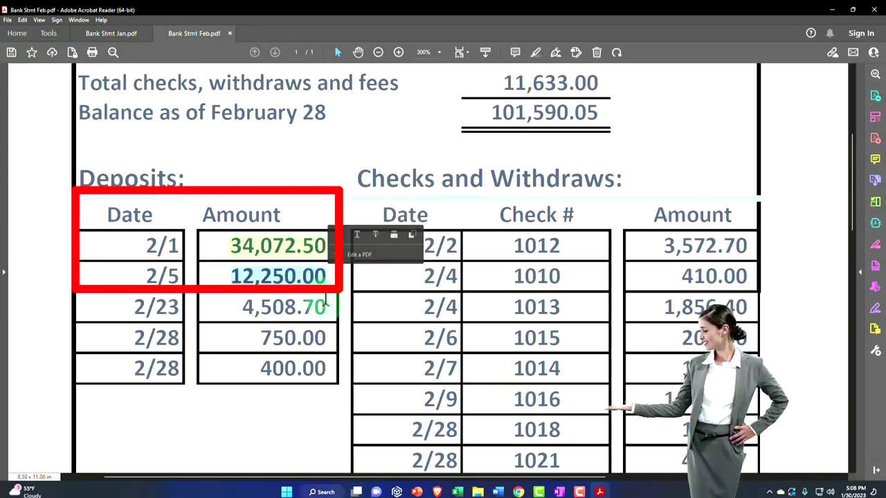
{"action": "left_click", "coordinate": [831, 13]}
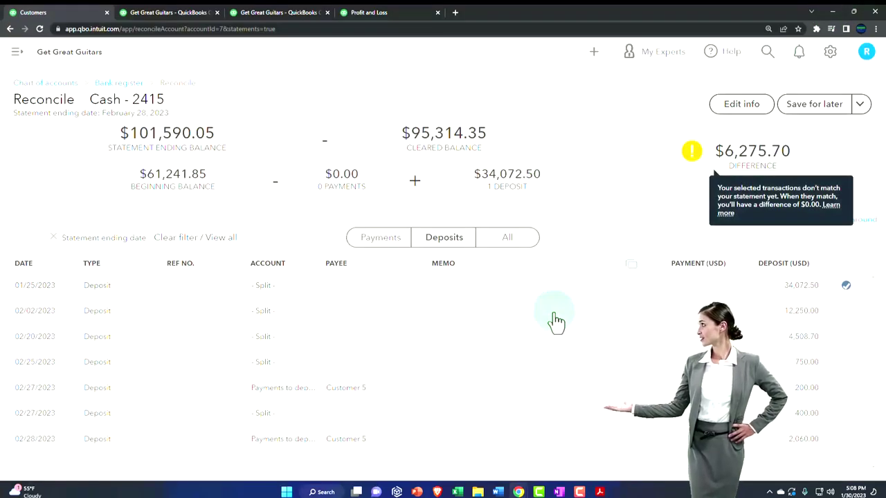
{"action": "left_click", "coordinate": [846, 311]}
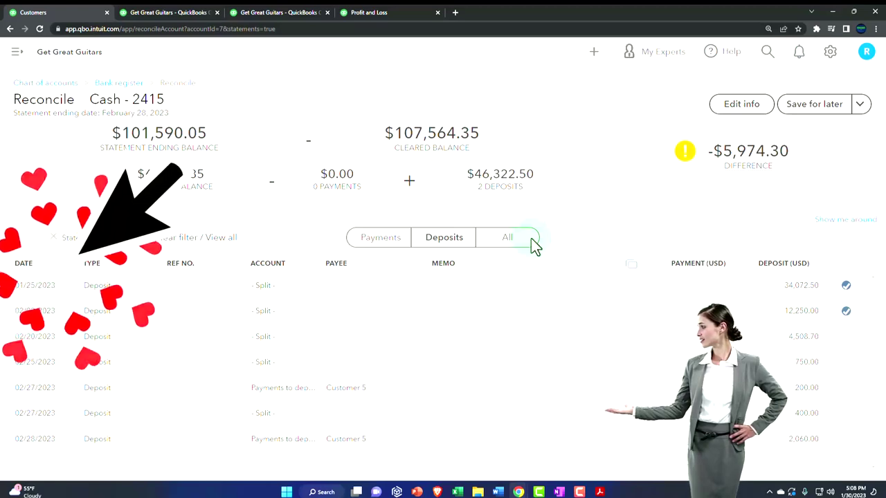
Step: Return to the February bank statement and highlight the 2/5 deposit amount of 12,250.00
{"action": "left_click", "coordinate": [834, 15]}
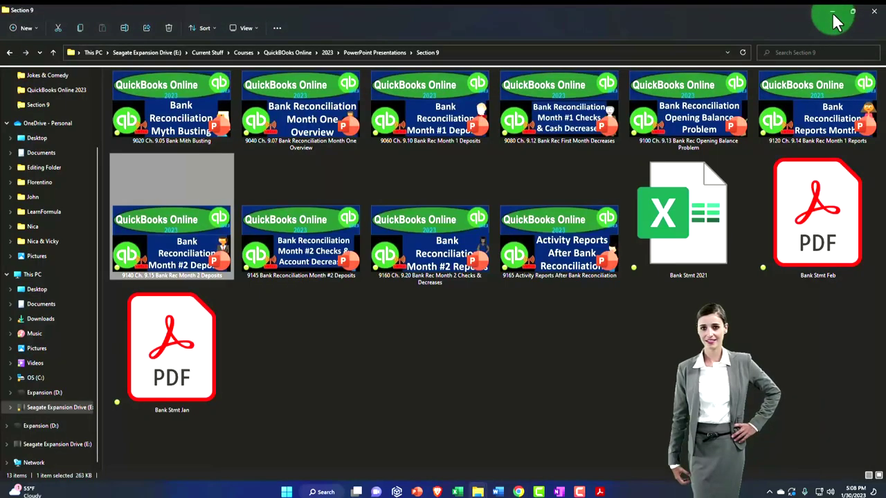
{"action": "mouse_move", "coordinate": [601, 490]}
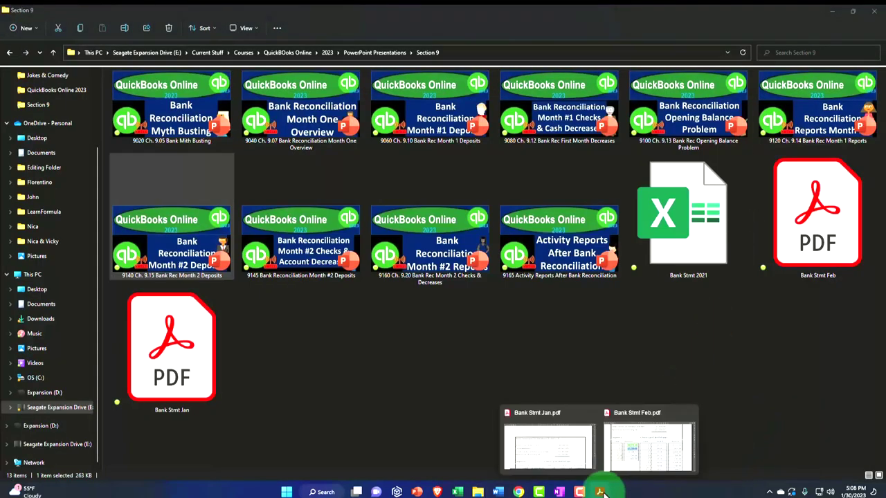
{"action": "left_click", "coordinate": [629, 459]}
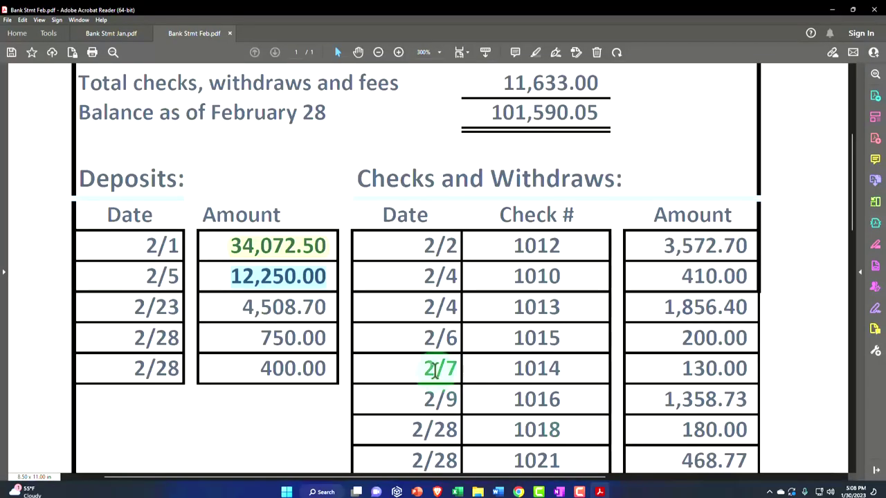
{"action": "left_click", "coordinate": [312, 277]}
{"action": "left_click_drag", "start_coordinate": [325, 277], "coordinate": [332, 270]}
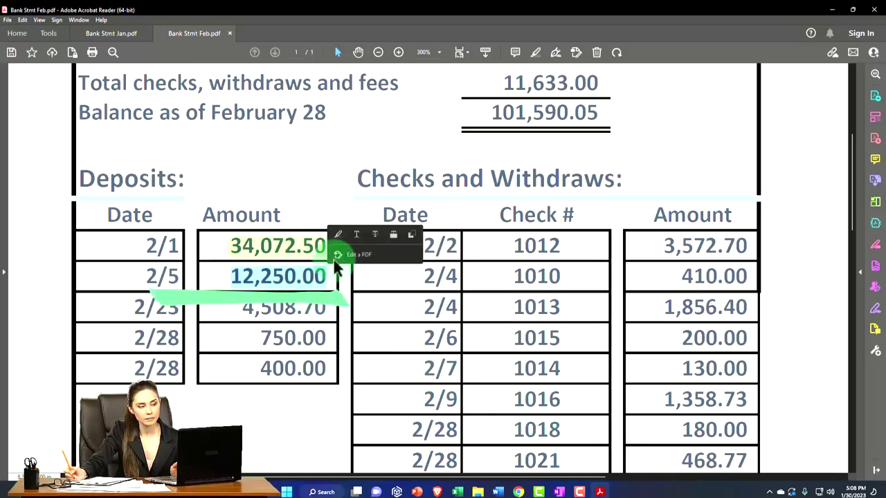
{"action": "left_click", "coordinate": [338, 235]}
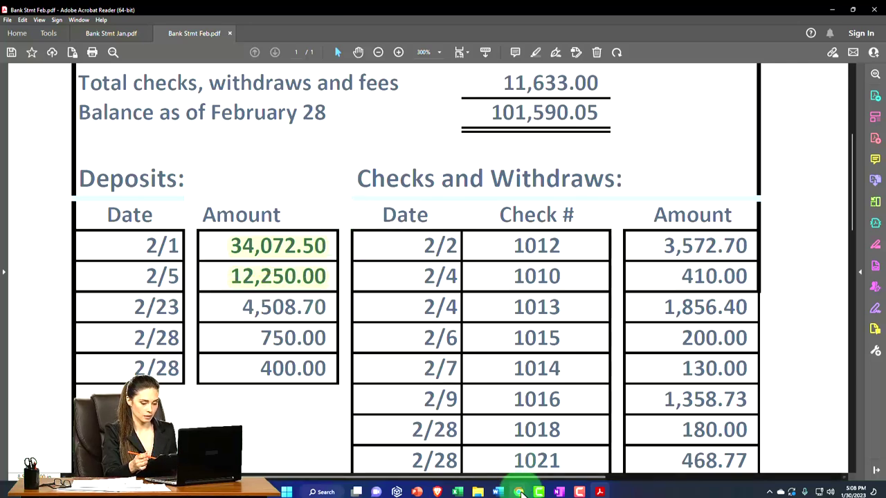
Step: Mark the 02/20/2023 deposit of 4,508.70 as cleared in the Cash reconciliation and highlight the matching 2/23 amount in the February bank statement
{"action": "mouse_move", "coordinate": [519, 492]}
{"action": "left_click", "coordinate": [587, 466]}
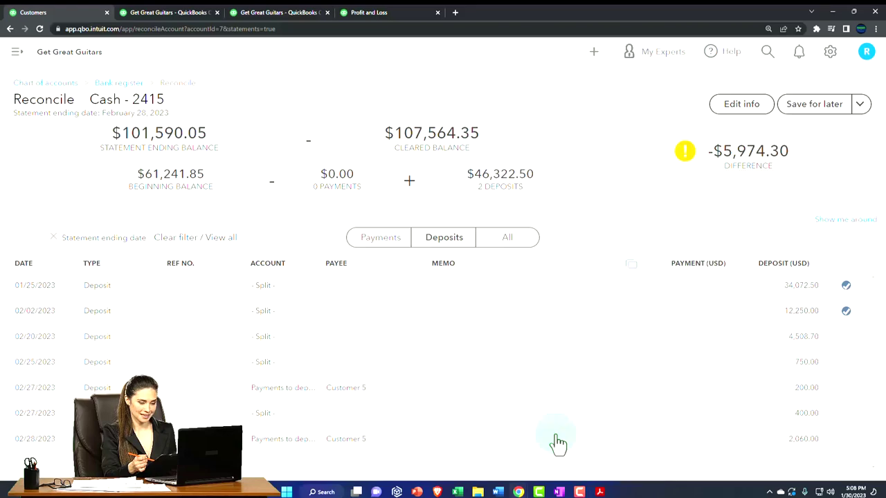
{"action": "left_click", "coordinate": [852, 340]}
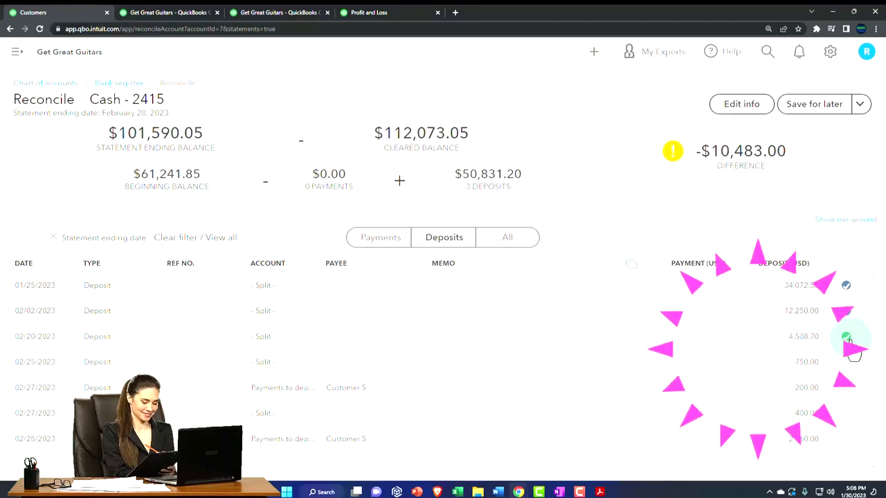
{"action": "mouse_move", "coordinate": [600, 492]}
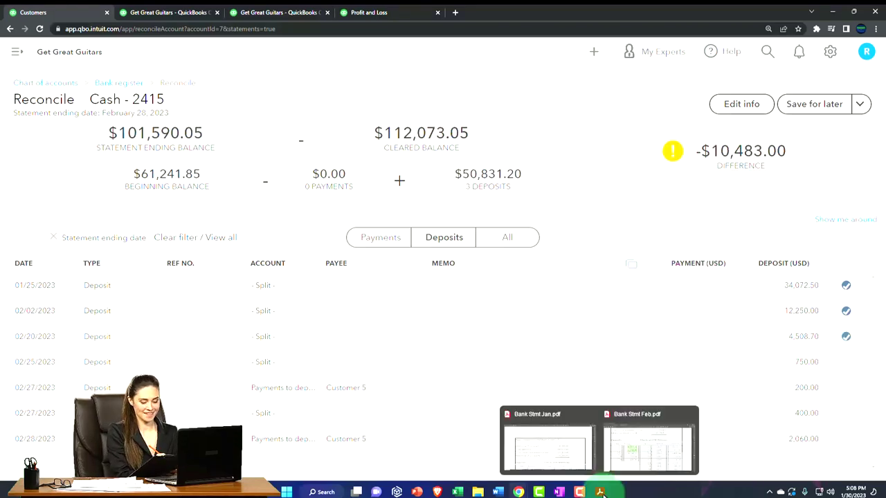
{"action": "left_click", "coordinate": [662, 465]}
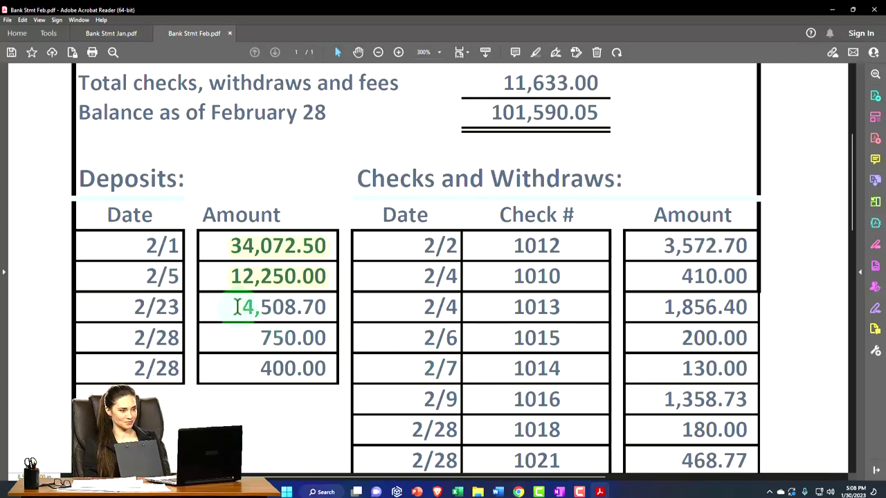
{"action": "left_click", "coordinate": [337, 271]}
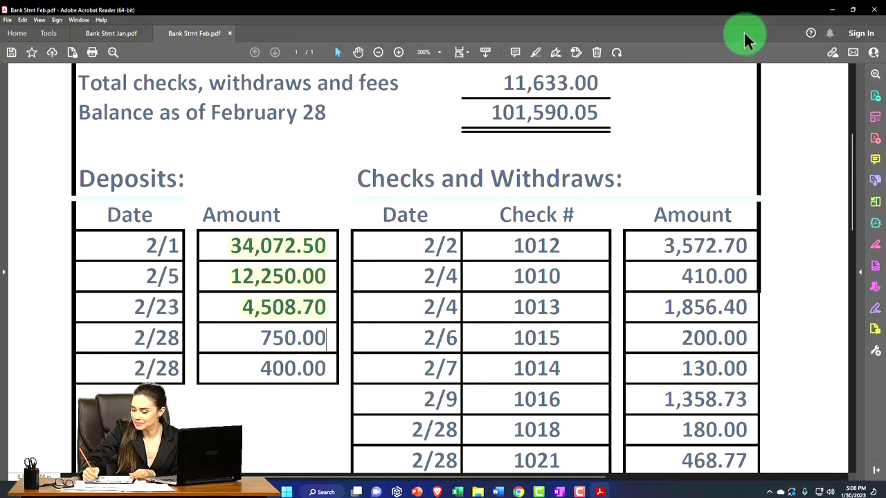
Step: Mark the 02/25/2023 deposit of 750.00 as cleared in the reconciliation and highlight the matching 2/28 amount in the bank statement
{"action": "left_click", "coordinate": [834, 10]}
{"action": "left_click", "coordinate": [524, 358]}
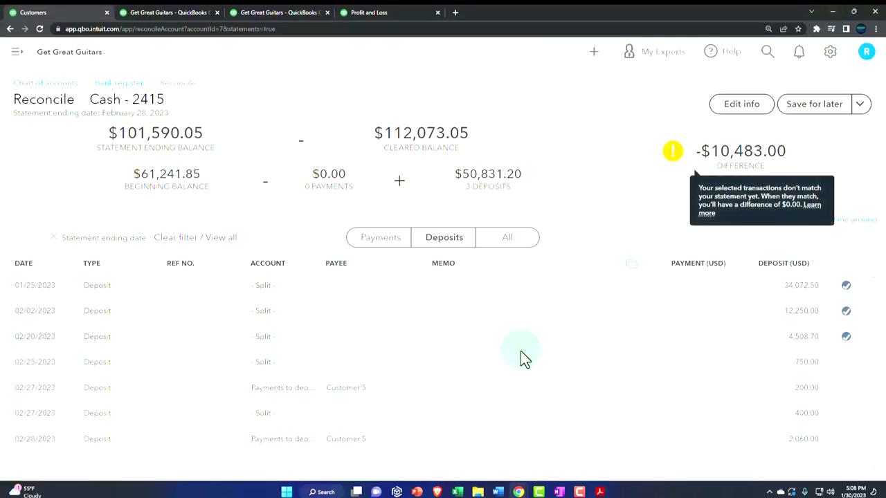
{"action": "left_click", "coordinate": [847, 364]}
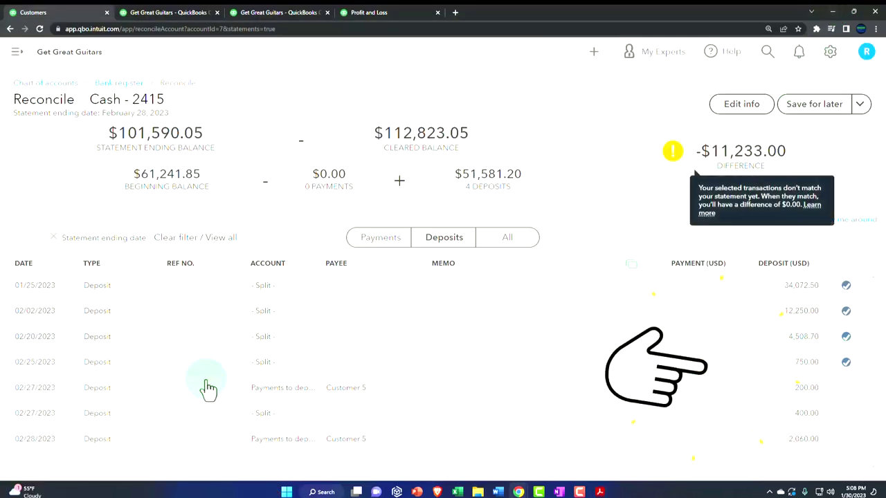
{"action": "mouse_move", "coordinate": [599, 492]}
{"action": "left_click", "coordinate": [629, 441]}
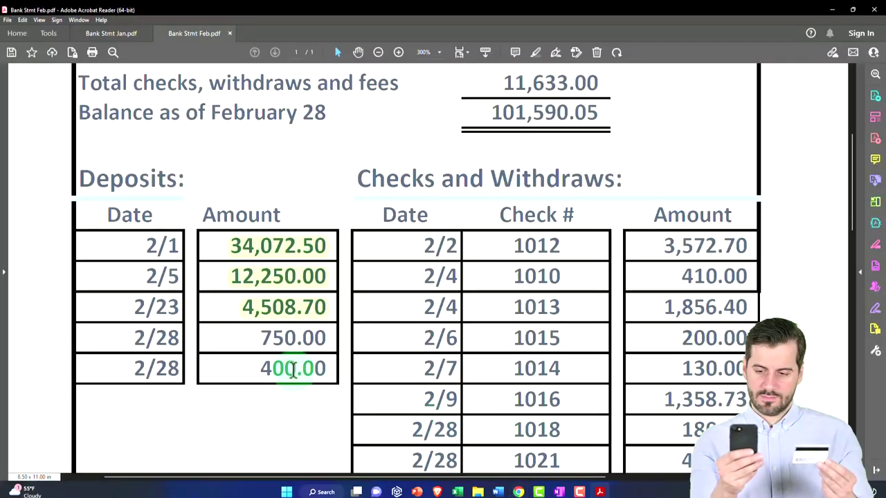
{"action": "left_click_drag", "start_coordinate": [265, 336], "coordinate": [342, 333]}
{"action": "left_click", "coordinate": [353, 296]}
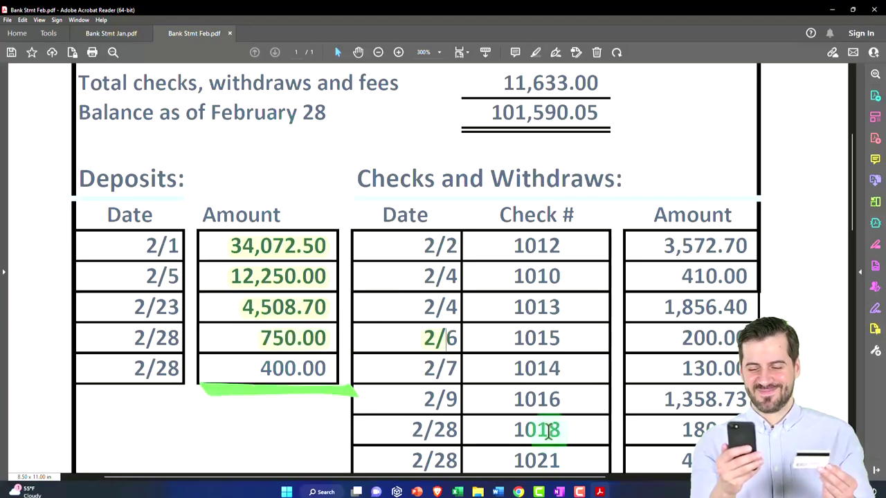
Step: Mark the 02/27/2023 deposit of 400.00 as cleared in the reconciliation and highlight the matching 2/28 amount in the bank statement
{"action": "mouse_move", "coordinate": [601, 491]}
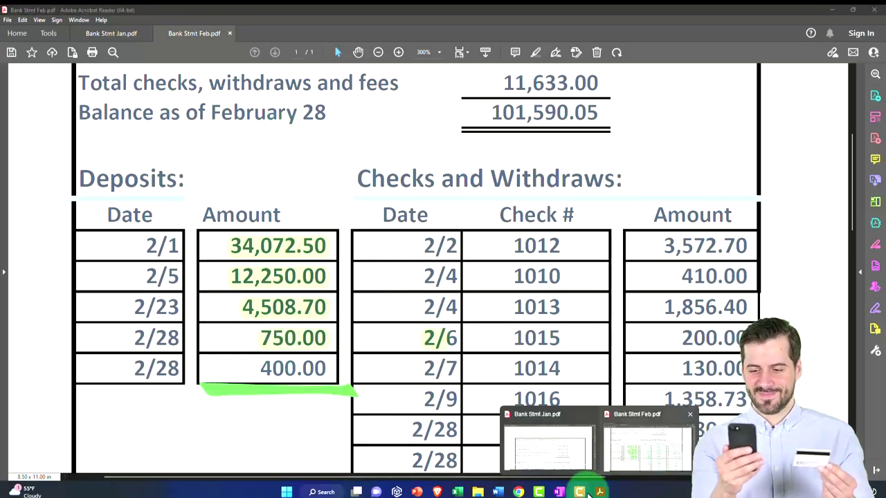
{"action": "left_click", "coordinate": [834, 11]}
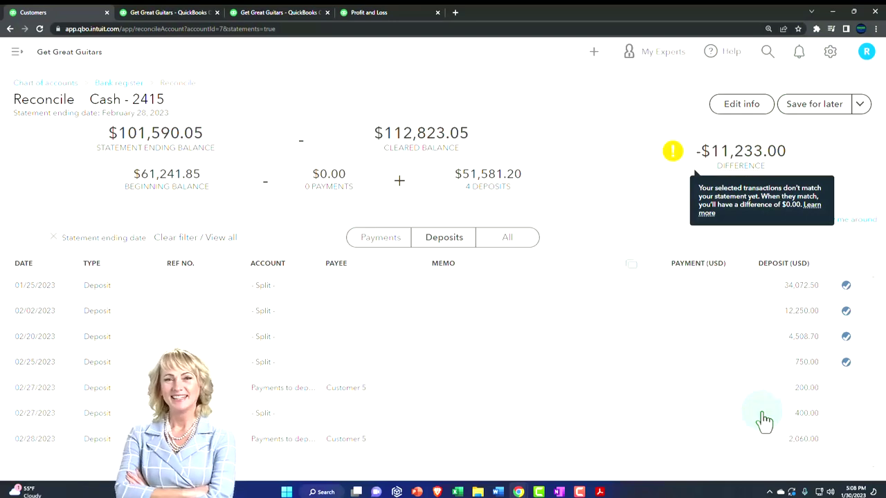
{"action": "left_click", "coordinate": [845, 415]}
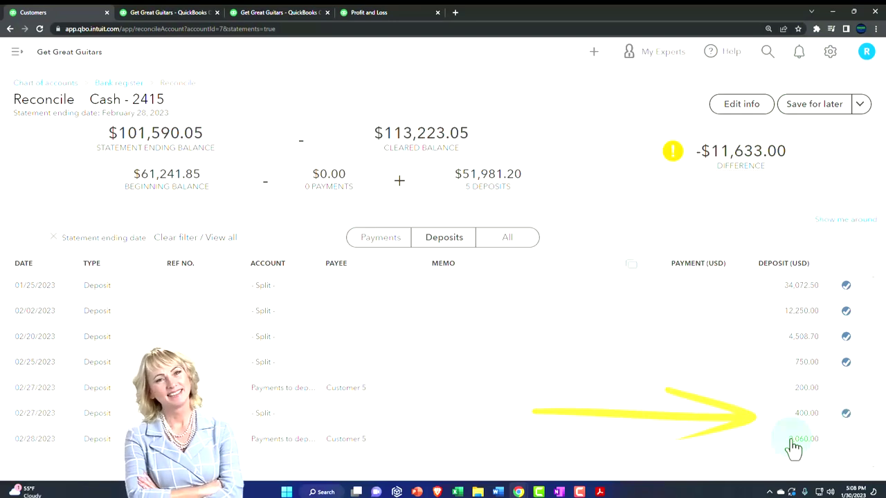
{"action": "mouse_move", "coordinate": [600, 493]}
{"action": "left_click", "coordinate": [639, 447]}
{"action": "double_click", "coordinate": [275, 367]}
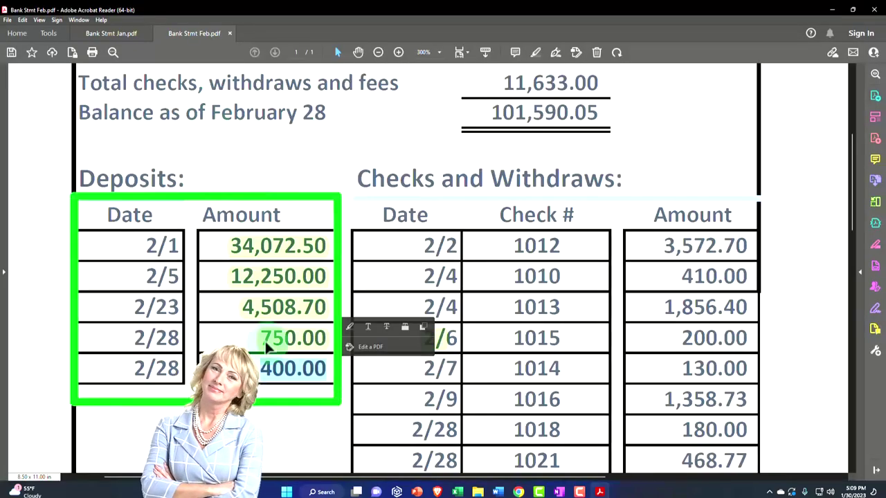
{"action": "left_click", "coordinate": [346, 326]}
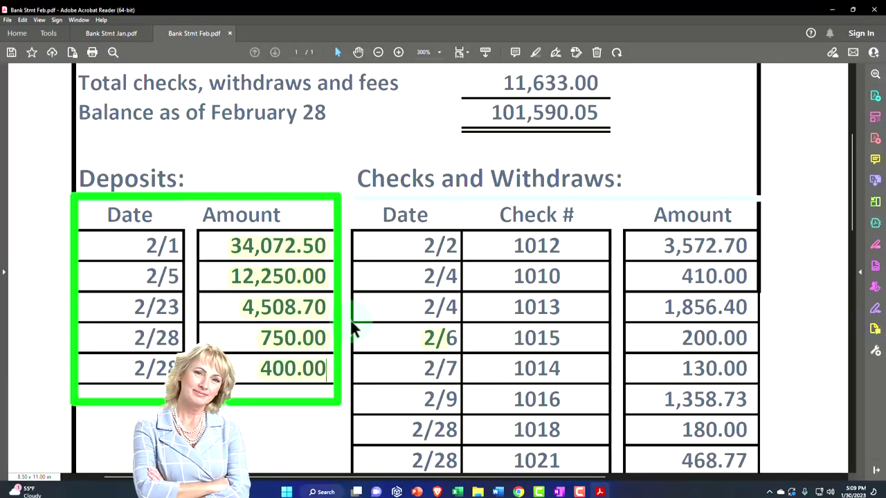
Step: Replace the highlight that spilled onto the 2/6 check date with one covering only the 2/28 deposit of 750.00
{"action": "left_click", "coordinate": [436, 339]}
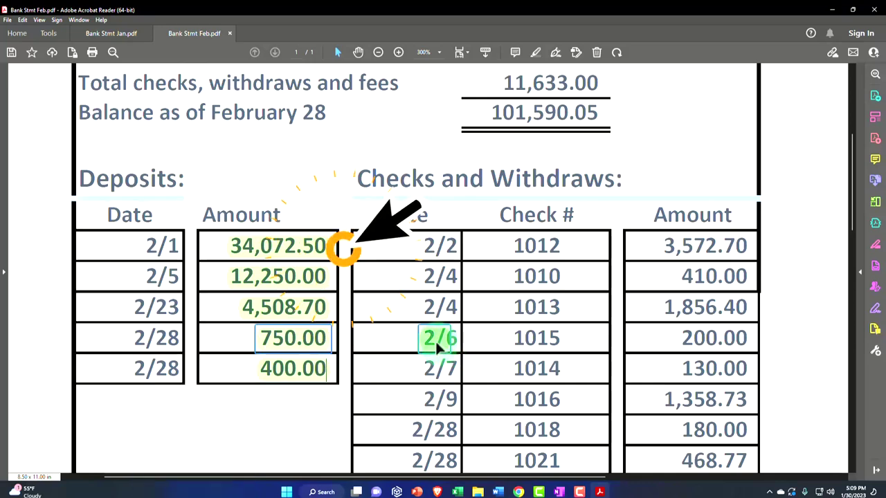
{"action": "left_click_drag", "start_coordinate": [263, 338], "coordinate": [327, 337]}
{"action": "left_click", "coordinate": [337, 305]}
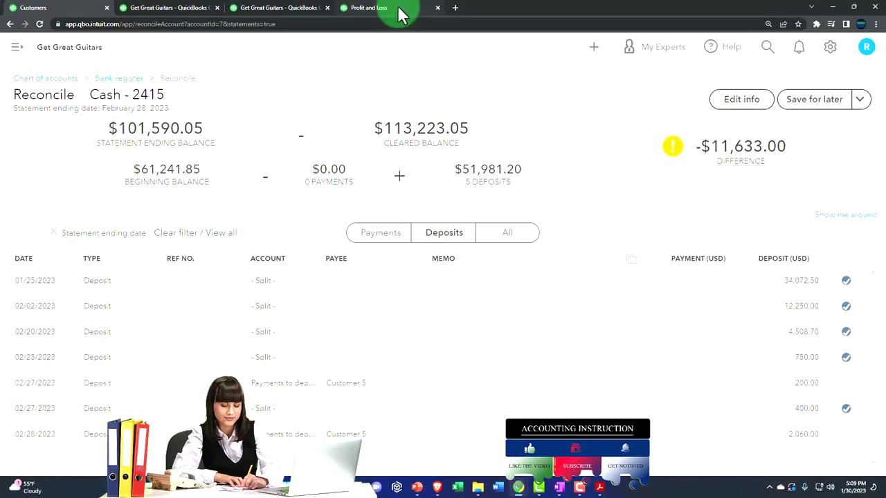
Step: Review the uncleared deposits in the January reconciliation report, and save the February Cash reconciliation for later
{"action": "left_click", "coordinate": [399, 14]}
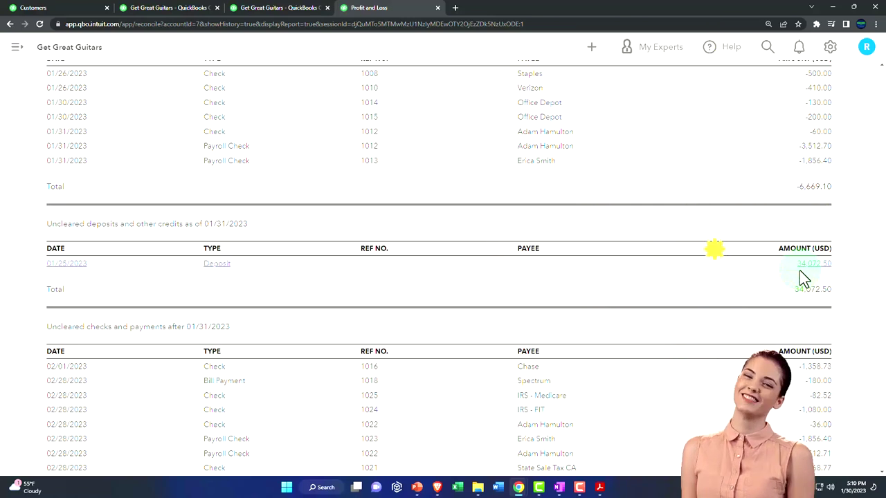
{"action": "left_click", "coordinate": [142, 7]}
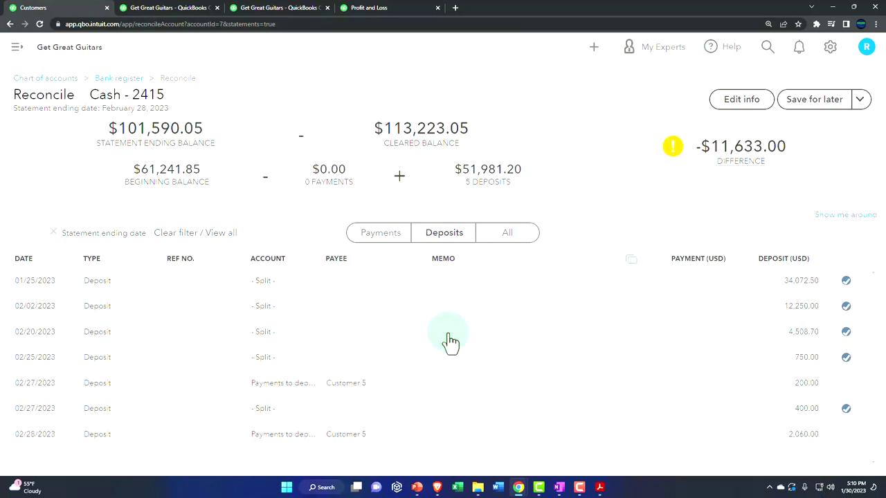
{"action": "left_click", "coordinate": [772, 145]}
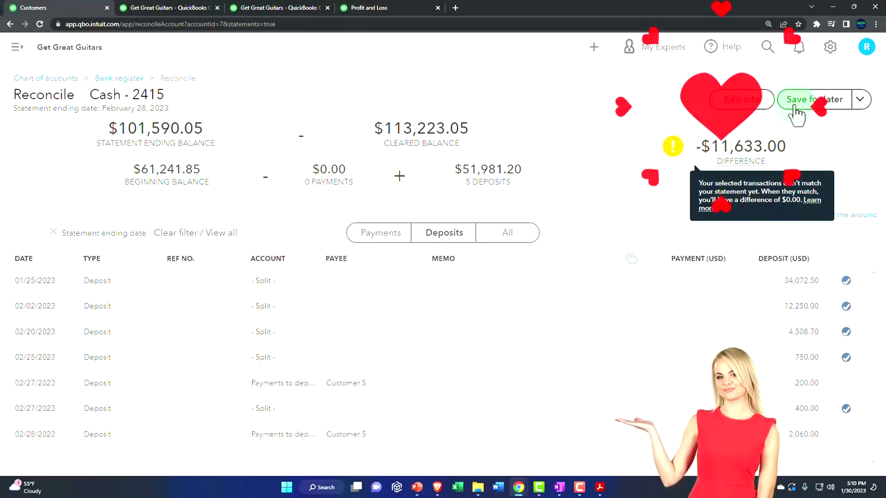
{"action": "left_click", "coordinate": [814, 99]}
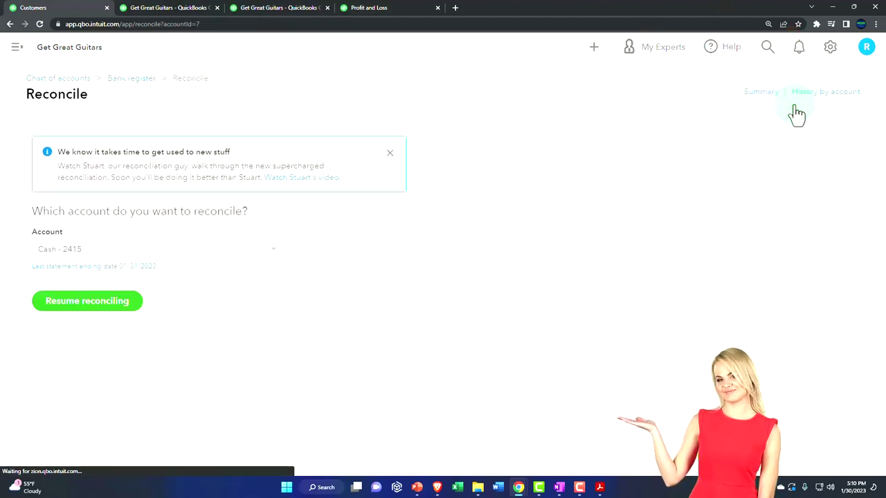